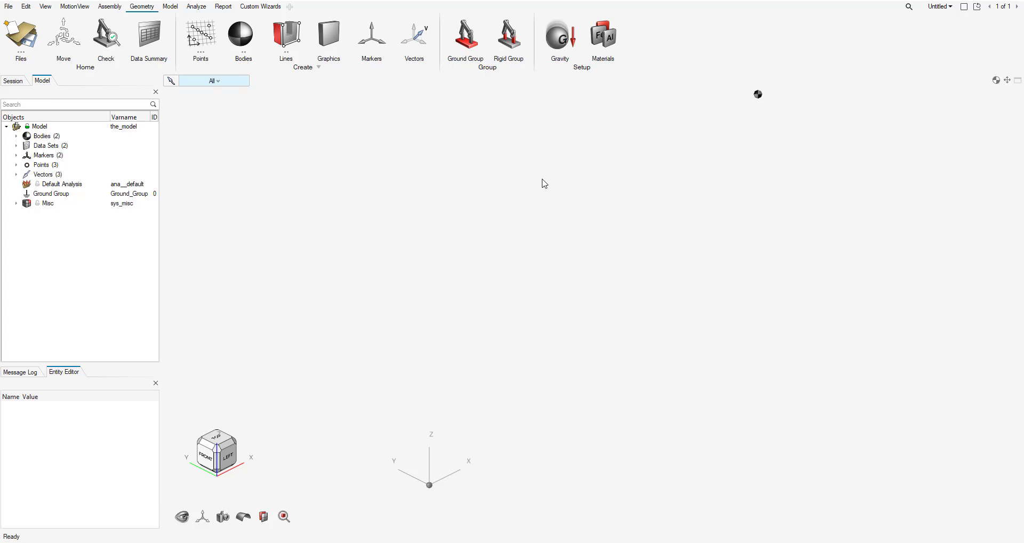
- Examine the Frame body, the Road_Reference_Marker, and the coordinates of the Road_Reference_Point and Frame_CG points
{"action": "left_click", "coordinate": [17, 137]}
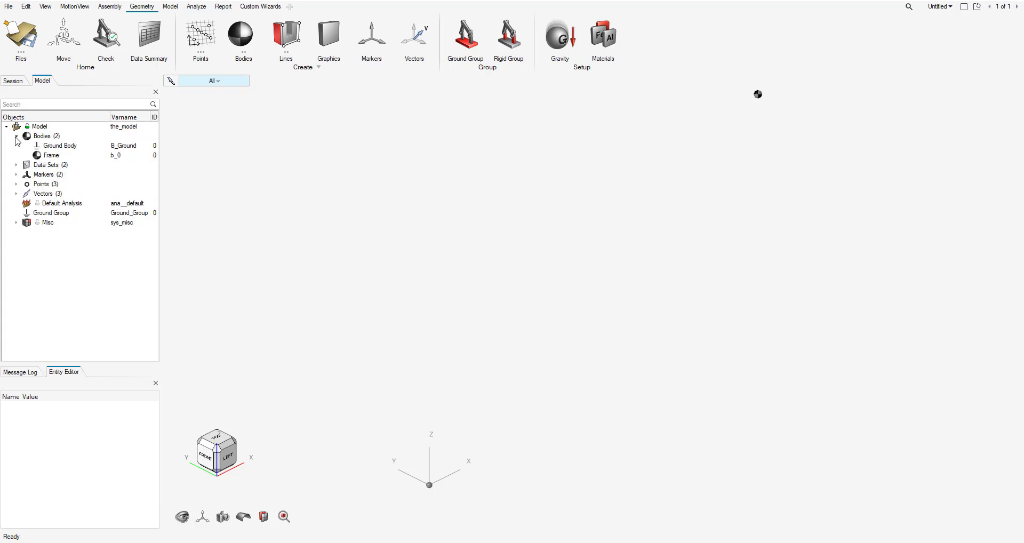
{"action": "left_click", "coordinate": [50, 155]}
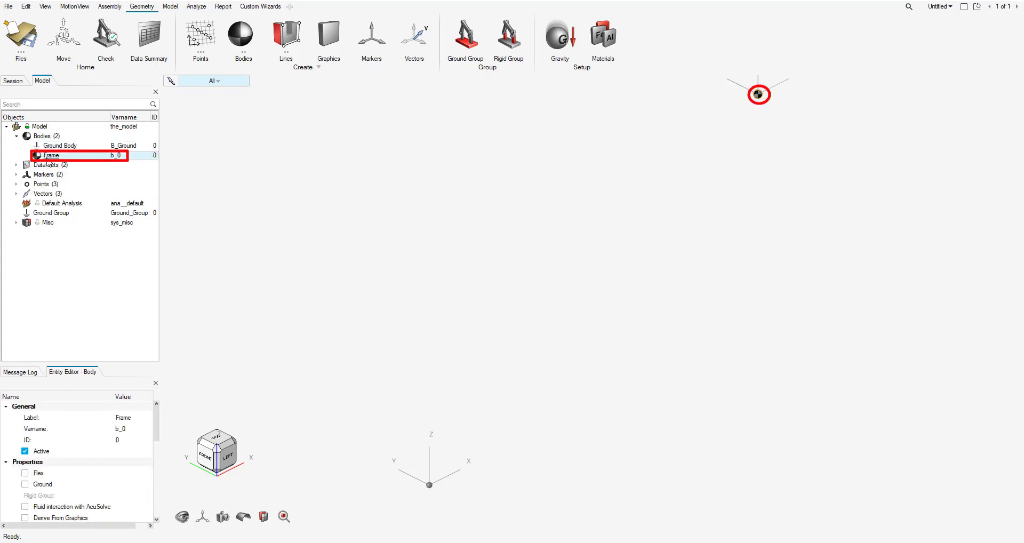
{"action": "left_click", "coordinate": [16, 175]}
{"action": "left_click", "coordinate": [64, 195]}
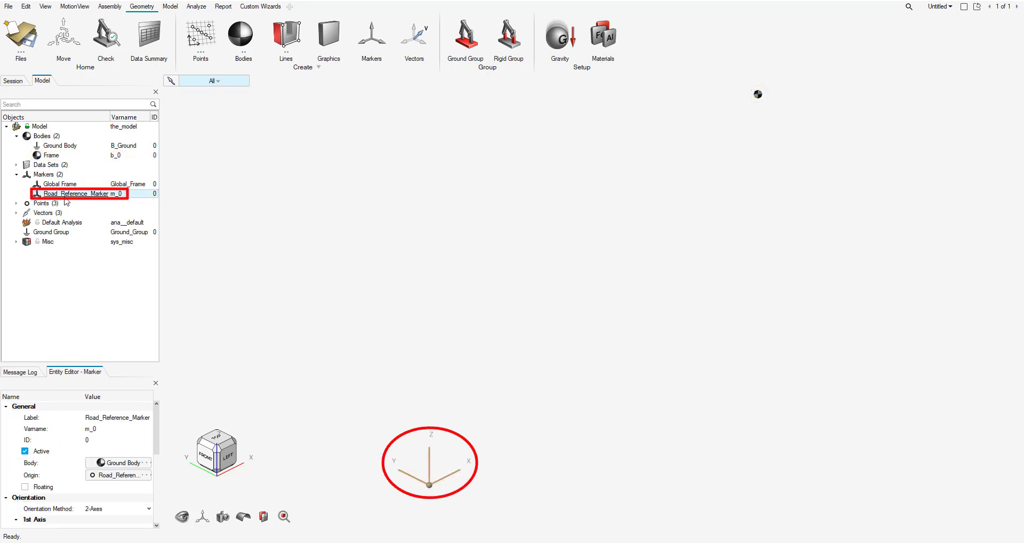
{"action": "left_click", "coordinate": [16, 203]}
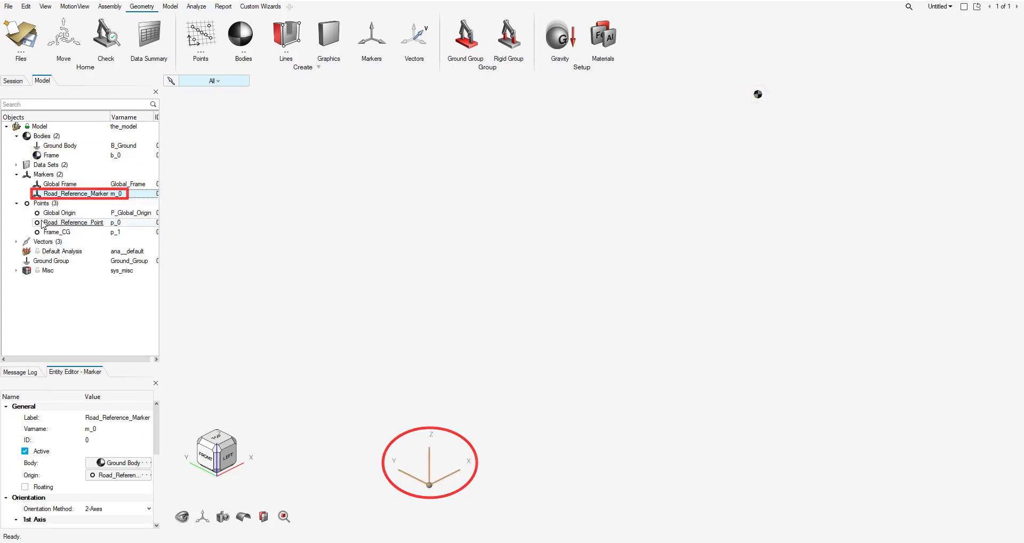
{"action": "left_click", "coordinate": [46, 223]}
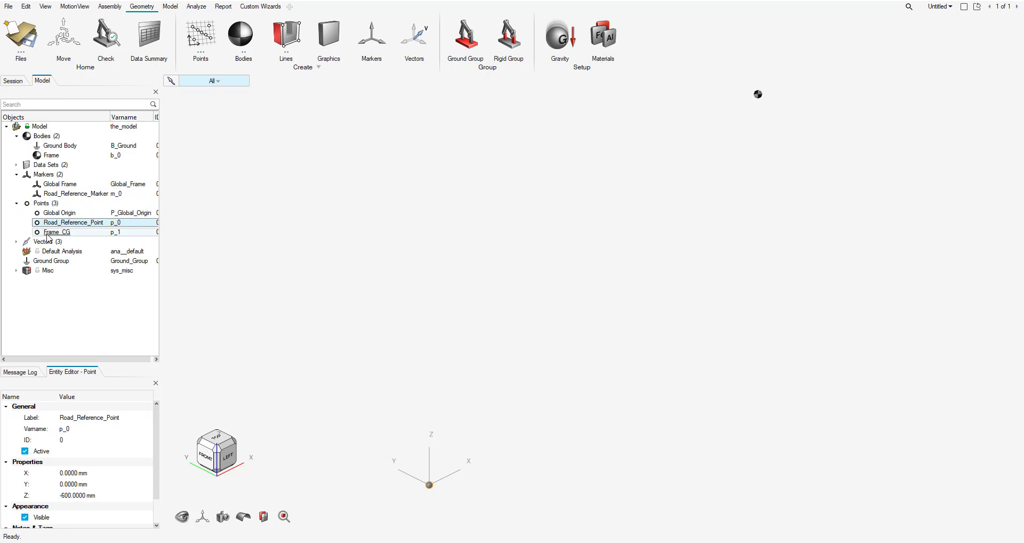
{"action": "left_click", "coordinate": [49, 233]}
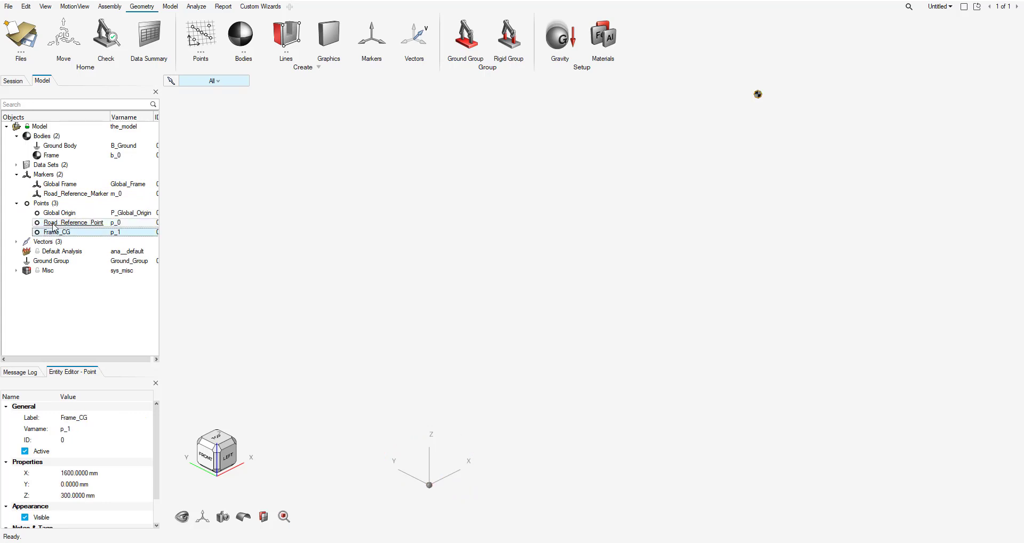
{"action": "left_click", "coordinate": [53, 223]}
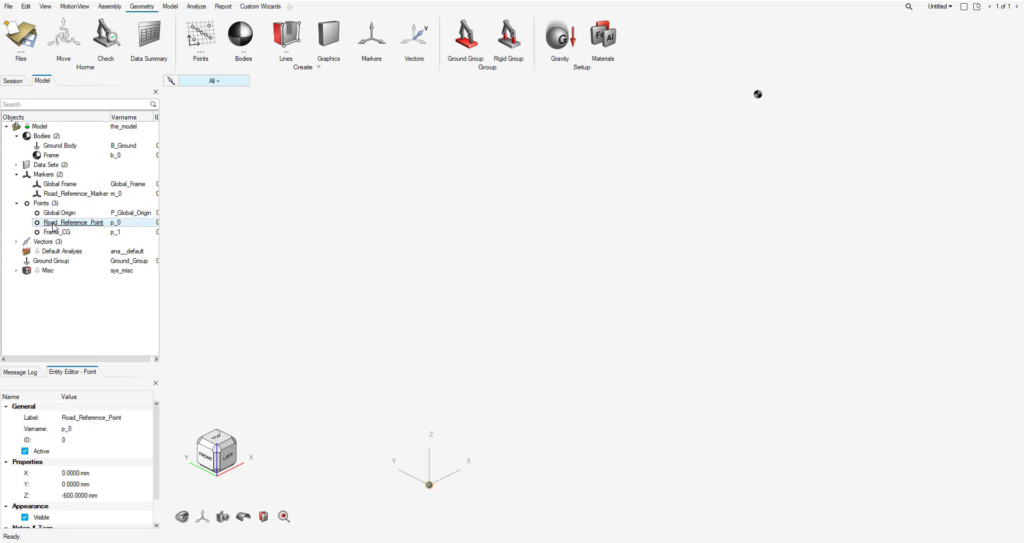
{"action": "left_click", "coordinate": [54, 233]}
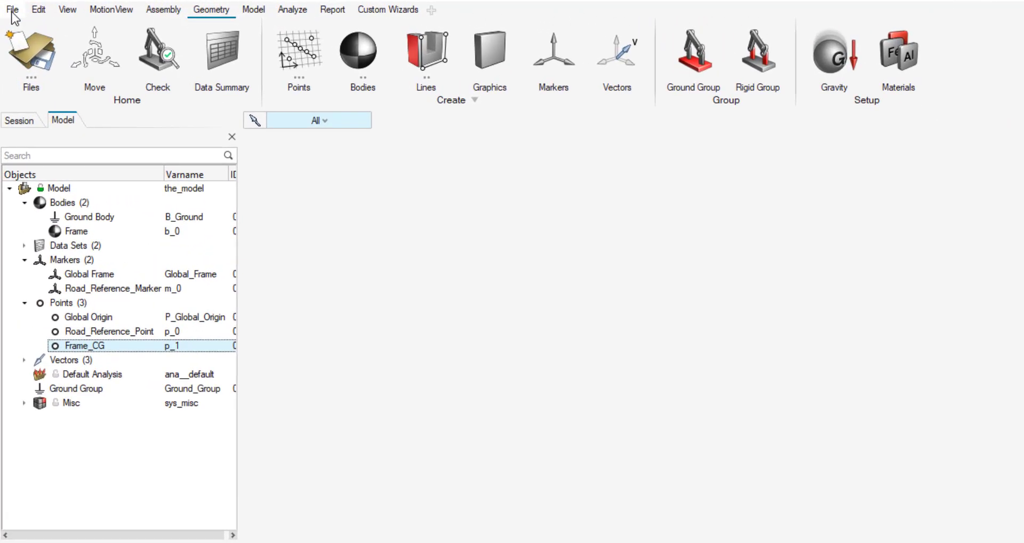
- Enable the Vehicle Tools extension in the Extension Manager and close the manager
{"action": "left_click", "coordinate": [12, 10]}
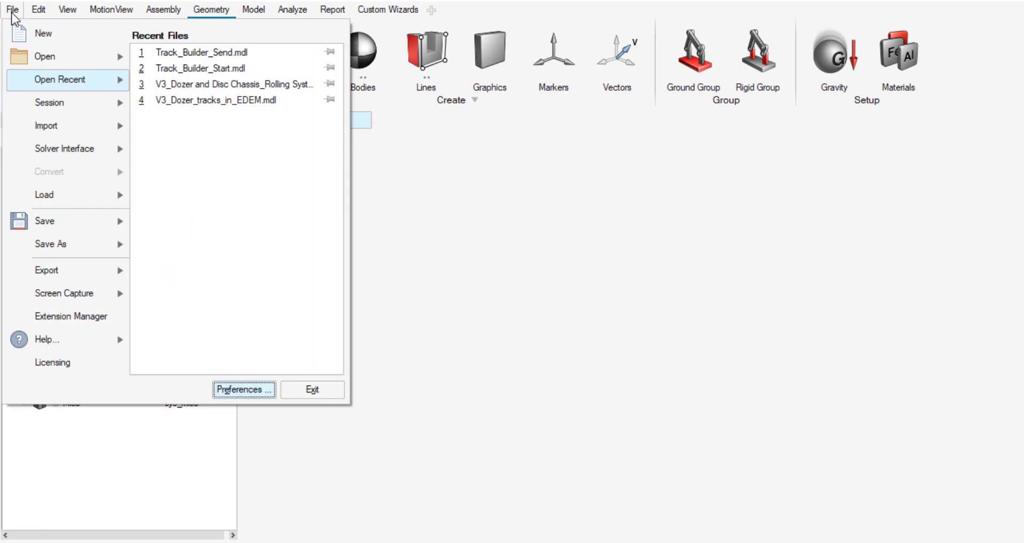
{"action": "left_click", "coordinate": [68, 270]}
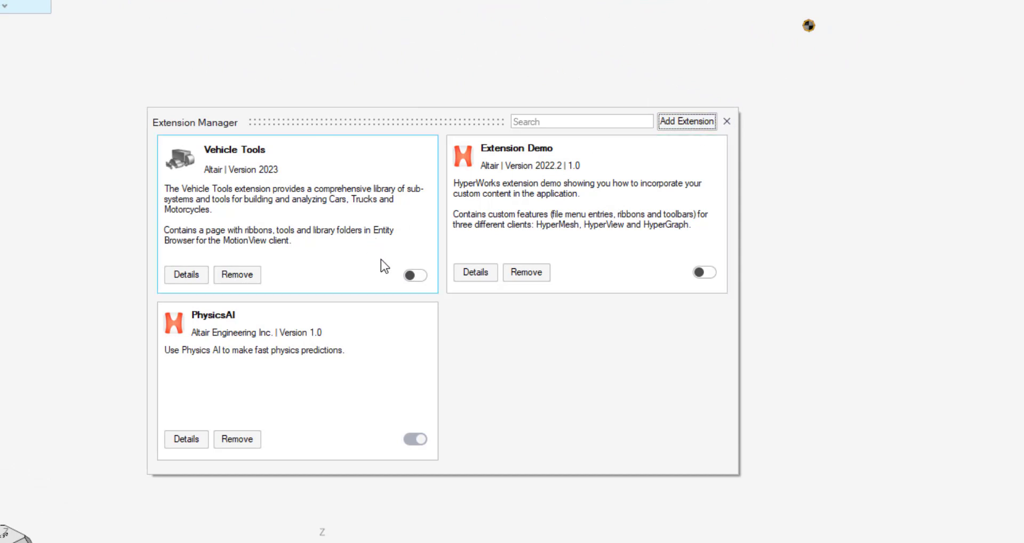
{"action": "left_click", "coordinate": [410, 275]}
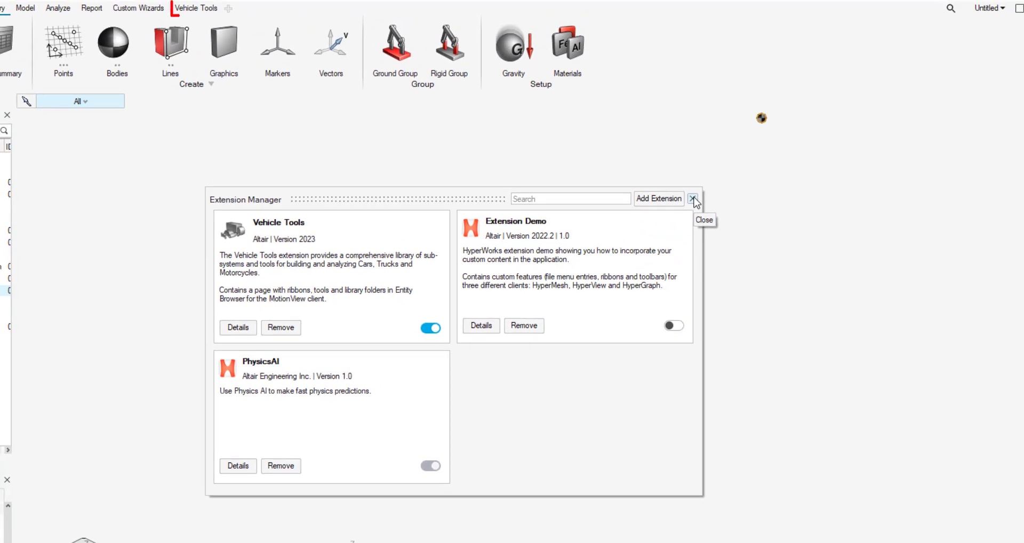
{"action": "left_click", "coordinate": [692, 199]}
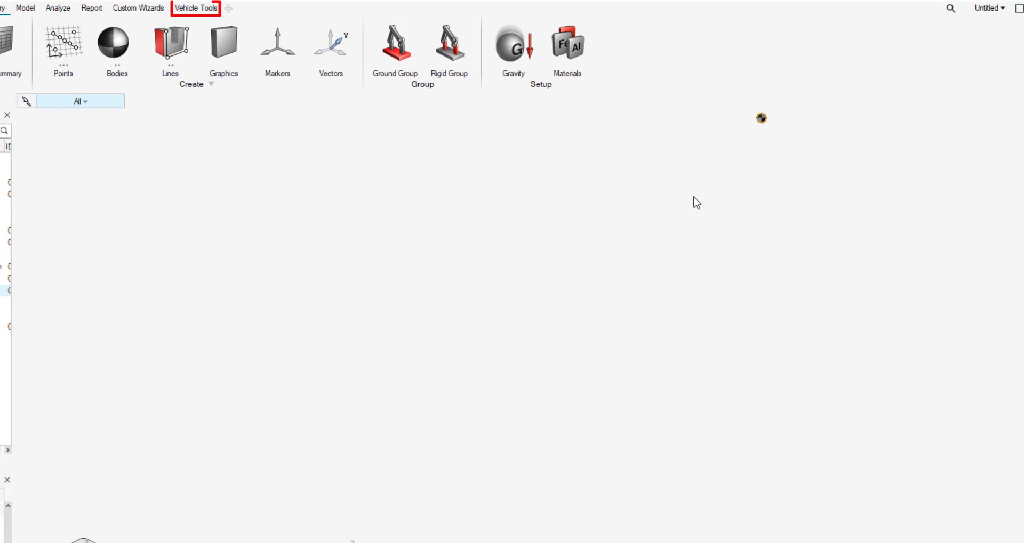
- Start a new Track Builder rolling system as a symmetric pair, with both the left and right sides attached to the Frame body
{"action": "left_click", "coordinate": [195, 9]}
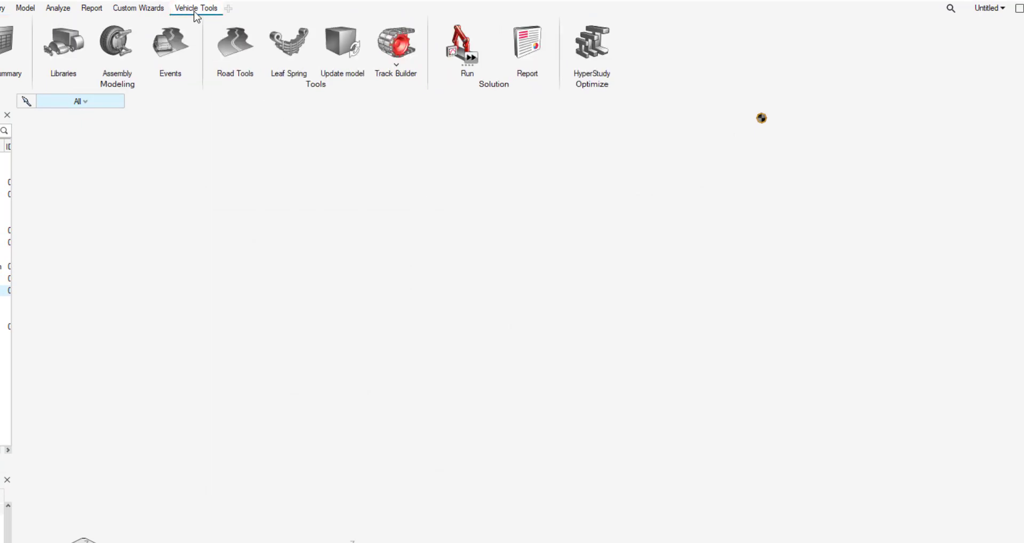
{"action": "left_click", "coordinate": [393, 62]}
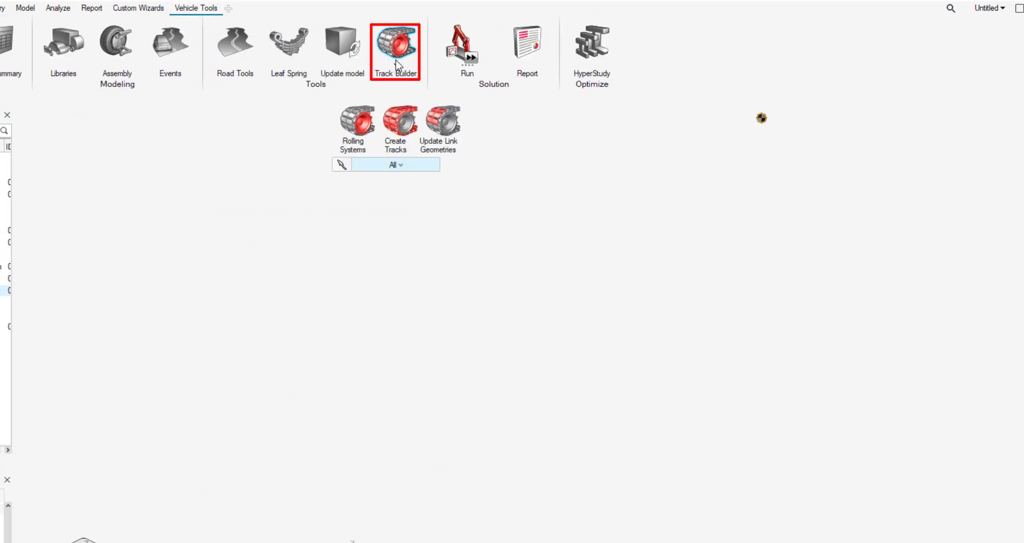
{"action": "left_click", "coordinate": [356, 128]}
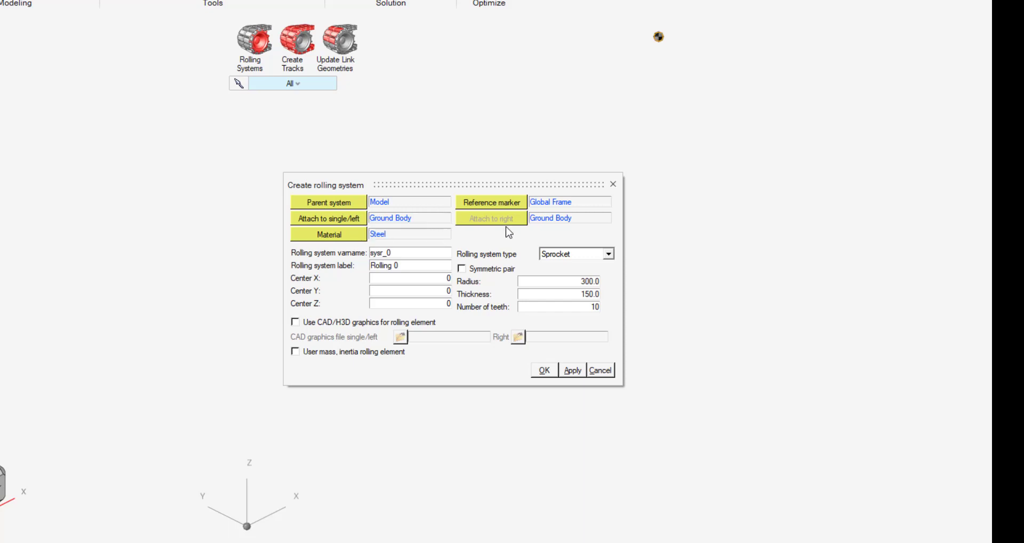
{"action": "left_click", "coordinate": [462, 269]}
{"action": "left_click", "coordinate": [324, 219]}
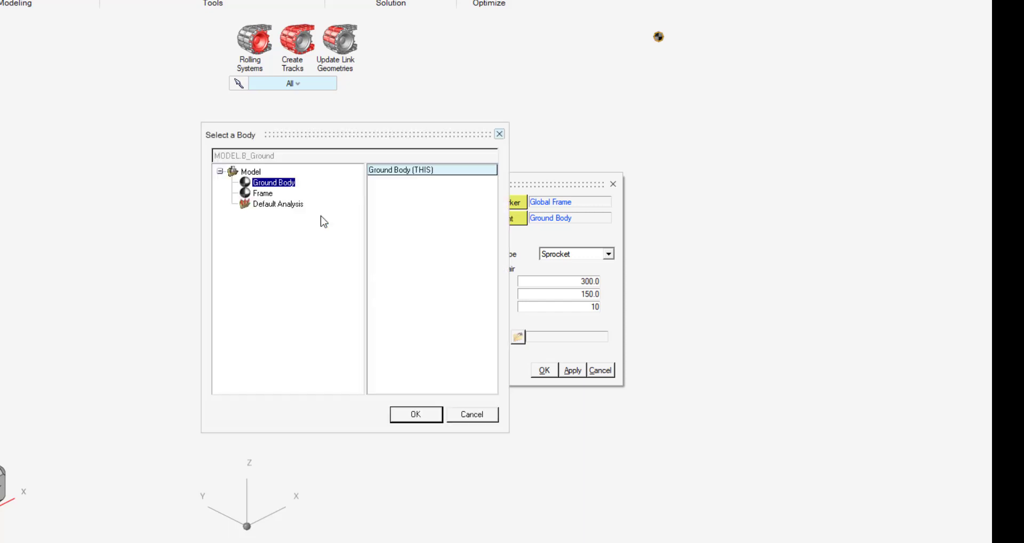
{"action": "left_click", "coordinate": [270, 193]}
{"action": "left_click", "coordinate": [420, 415]}
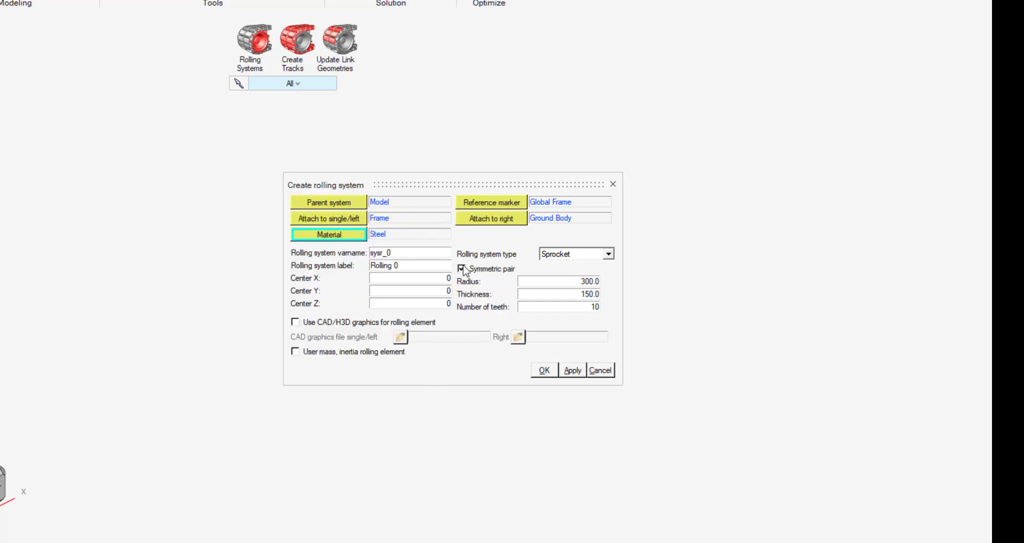
{"action": "left_click", "coordinate": [497, 220]}
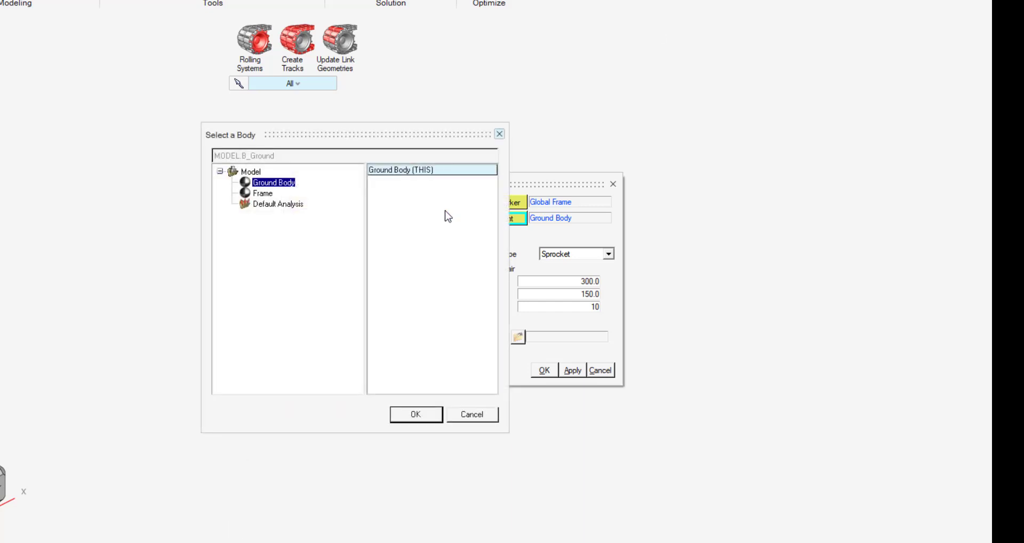
{"action": "left_click", "coordinate": [271, 193]}
{"action": "left_click", "coordinate": [420, 414]}
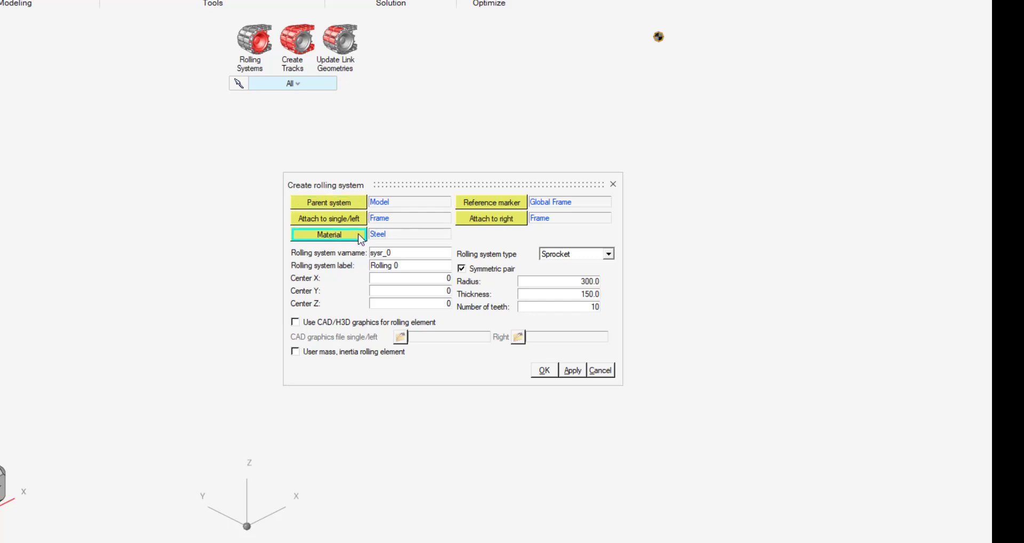
{"action": "left_click", "coordinate": [338, 235]}
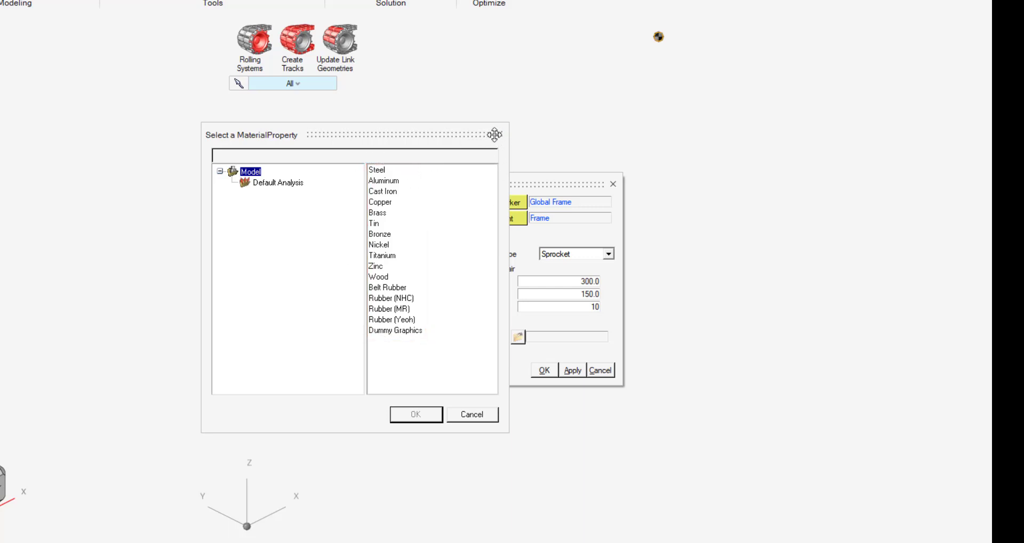
{"action": "left_click", "coordinate": [500, 134]}
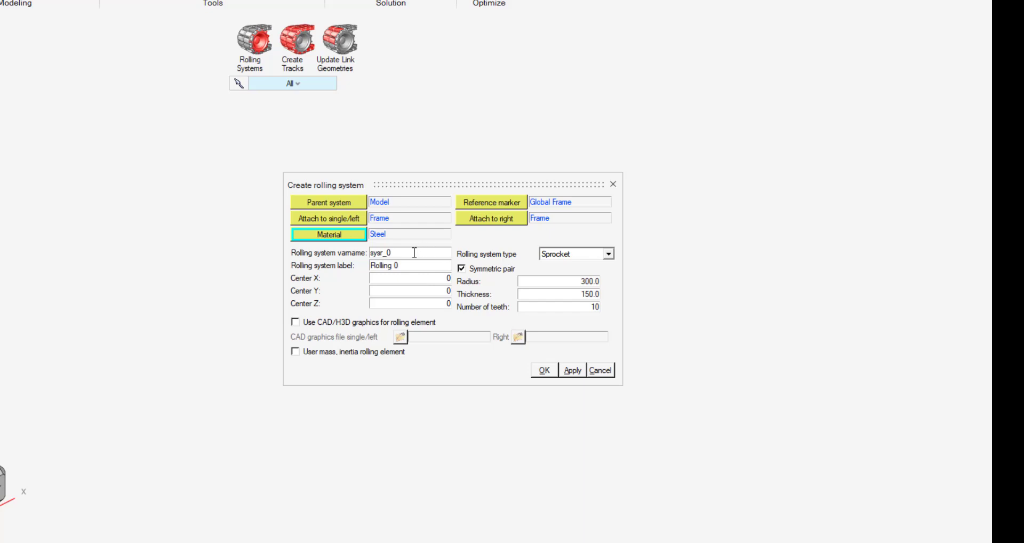
{"action": "left_click", "coordinate": [607, 254]}
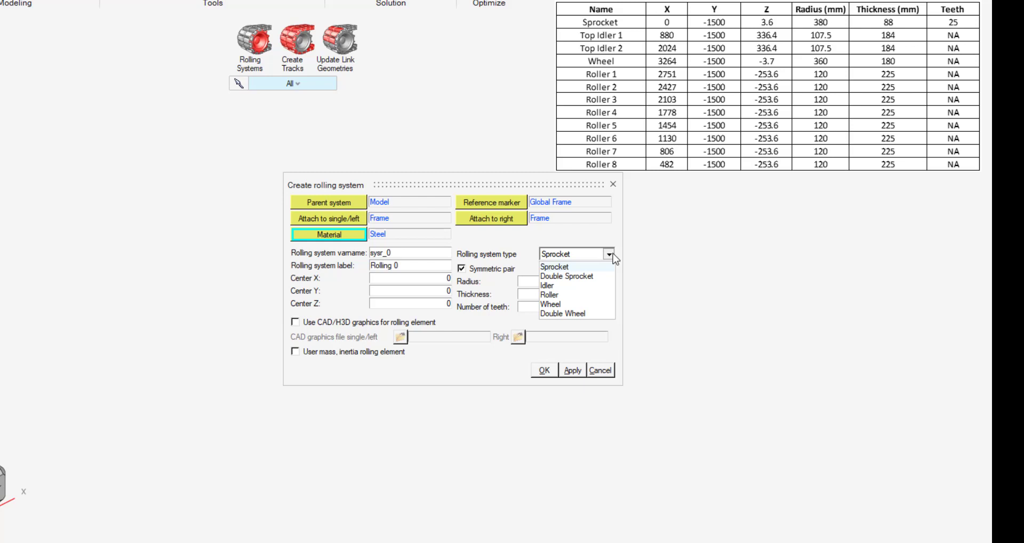
{"action": "left_click", "coordinate": [613, 258]}
- Give the rolling system the varname sysr_sprocket and label Sprocket, with its center at Y -1500 and Z 3.6
{"action": "left_click", "coordinate": [416, 257]}
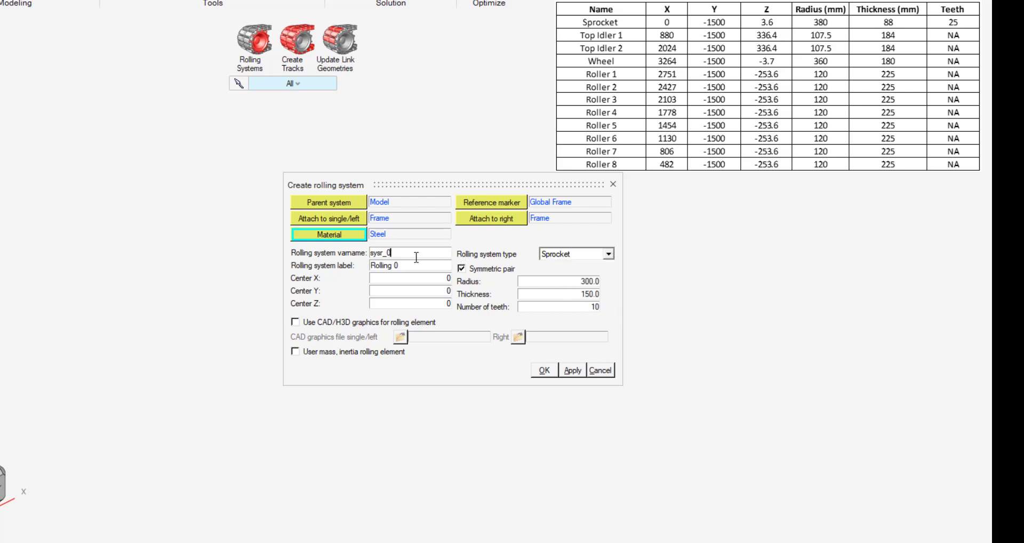
{"action": "type", "text": "sprocket"}
{"action": "left_click_drag", "start_coordinate": [405, 265], "coordinate": [352, 270]}
{"action": "type", "text": "Sprocket"}
{"action": "left_click", "coordinate": [392, 294]}
{"action": "type", "text": "-1500"}
{"action": "left_click", "coordinate": [420, 308]}
{"action": "type", "text": "3.6"}
- Set the sprocket's radius to 380, thickness to 88 and number of teeth to 25
{"action": "double_click", "coordinate": [556, 275]}
{"action": "type", "text": "3"}
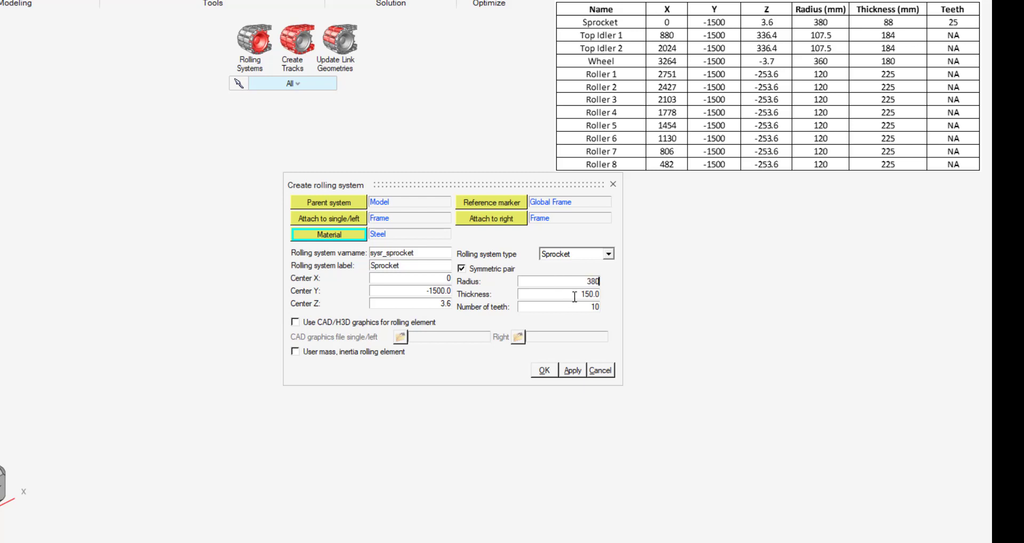
{"action": "double_click", "coordinate": [574, 295]}
{"action": "type", "text": "88"}
{"action": "double_click", "coordinate": [572, 307]}
{"action": "type", "text": "25"}
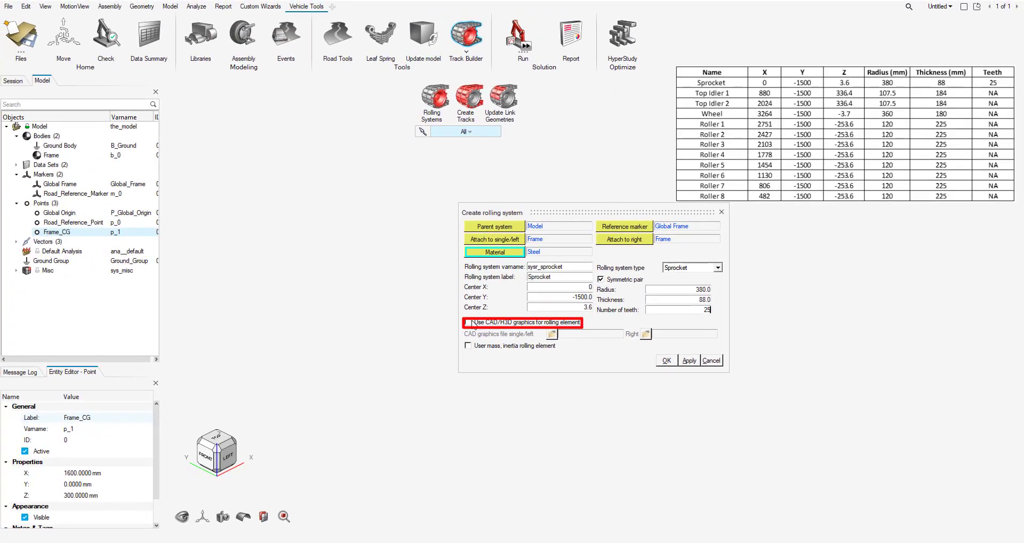
- Create the sprocket pair with user mass and inertia, using Sprocket_Left.h3d and the matching right sprocket file as CAD graphics
{"action": "left_click", "coordinate": [468, 323]}
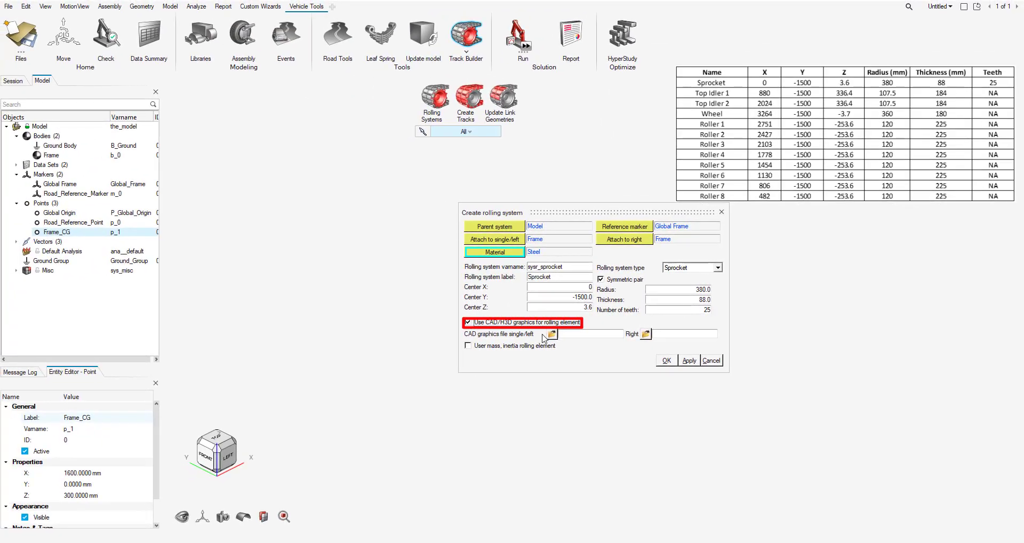
{"action": "left_click", "coordinate": [551, 334]}
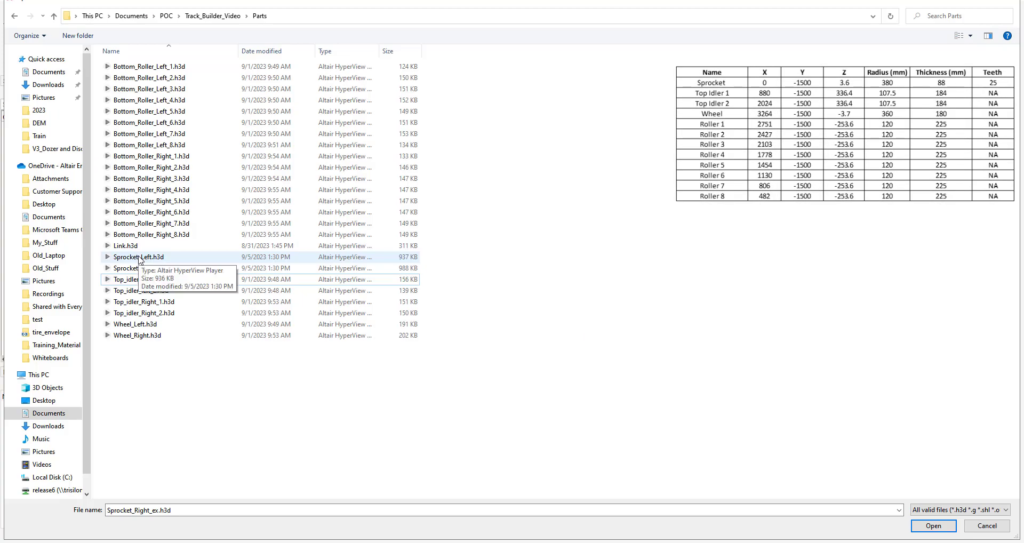
{"action": "double_click", "coordinate": [140, 258]}
{"action": "left_click", "coordinate": [646, 333]}
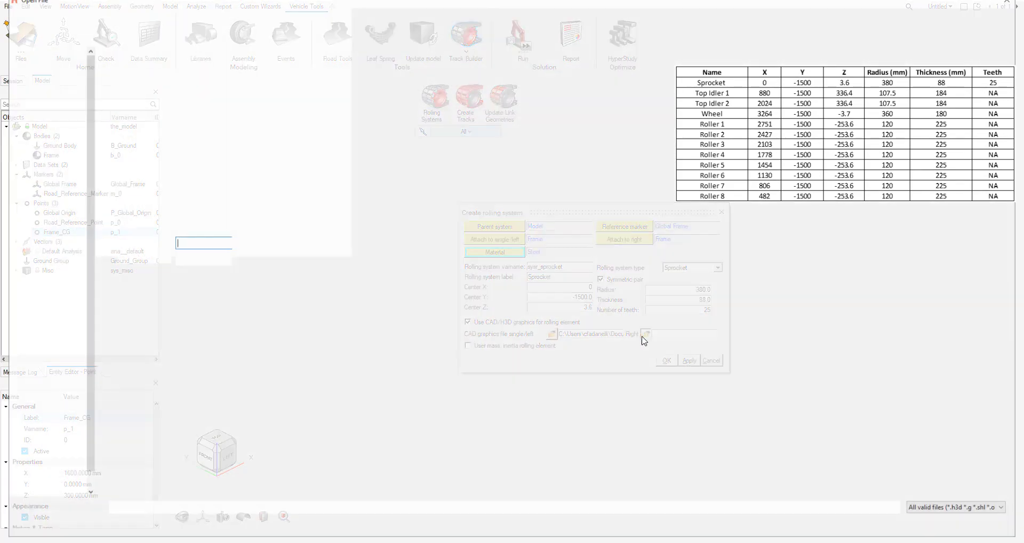
{"action": "double_click", "coordinate": [158, 269]}
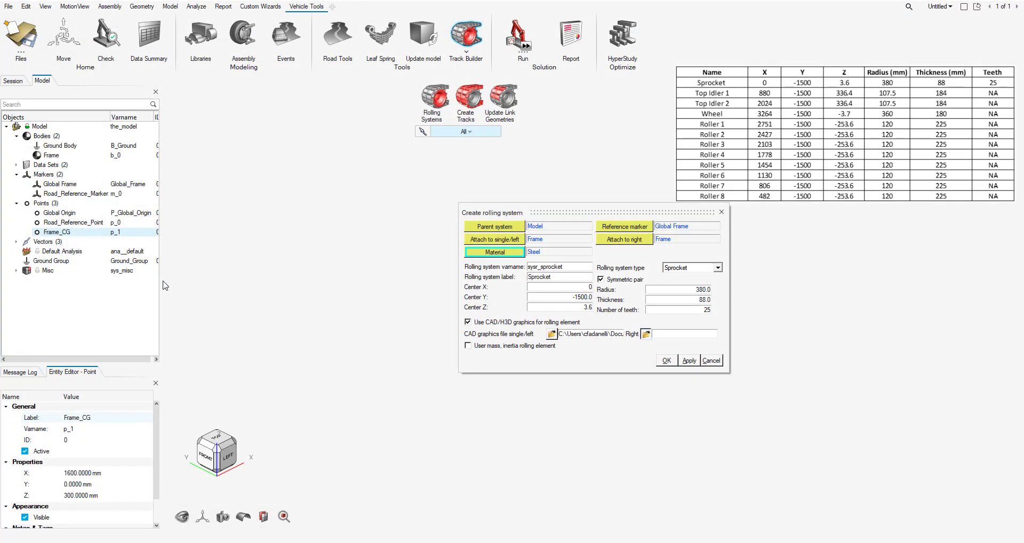
{"action": "left_click", "coordinate": [467, 346]}
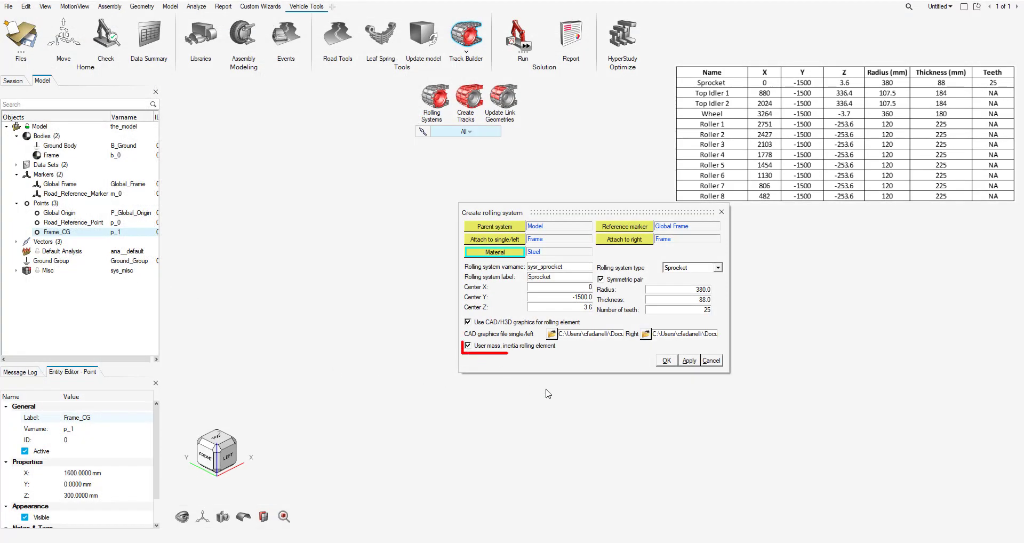
{"action": "left_click", "coordinate": [688, 361]}
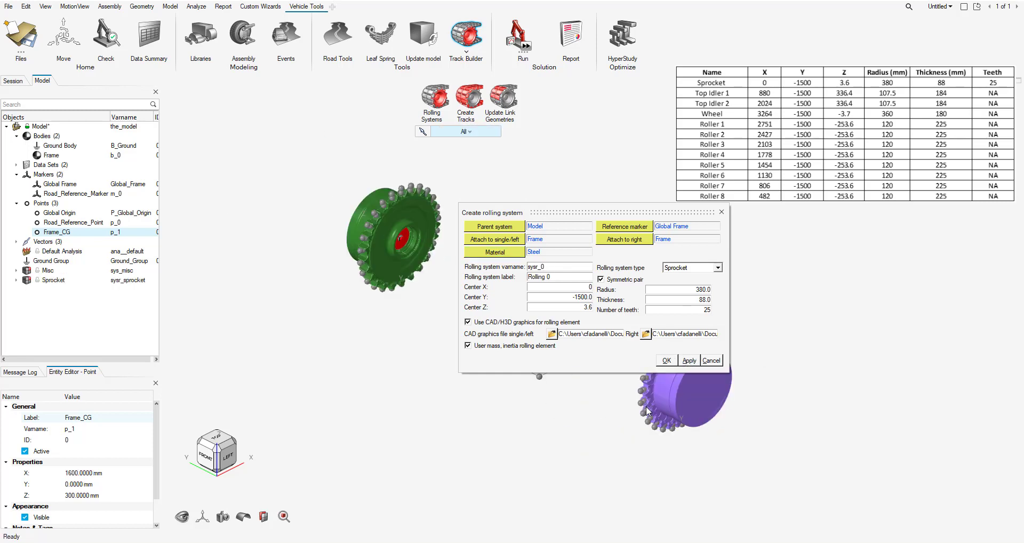
- Set the next rolling system's type to Idler, with varname sysr_top_idler_1 and label Top_Idler_1
{"action": "left_click", "coordinate": [677, 268]}
{"action": "left_click", "coordinate": [675, 292]}
{"action": "left_click", "coordinate": [575, 266]}
{"action": "key", "text": "BackSpace"}
{"action": "type", "text": "top_idler_1"}
{"action": "left_click_drag", "start_coordinate": [571, 277], "coordinate": [514, 267]}
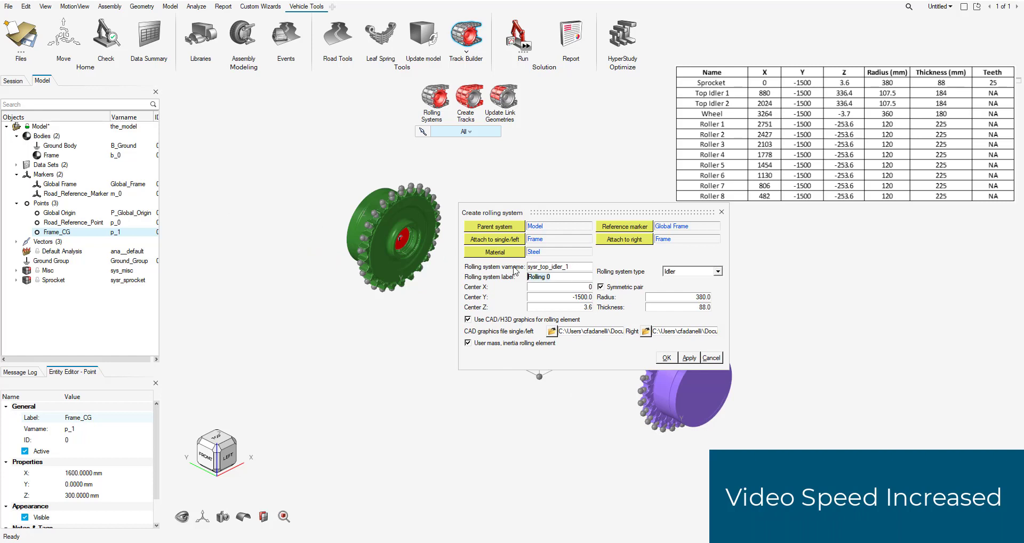
{"action": "type", "text": "Top_Idler_1"}
- Set the first top idler's center to X 880 and Z 336.4, its radius to 107.5 and its thickness to 184
{"action": "key", "text": "Tab"}
{"action": "type", "text": "107.5"}
{"action": "key", "text": "Tab"}
{"action": "type", "text": "184"}
- Create the first top idler pair using its left idler file and Top_idler_Right_1.h3d as CAD graphics
{"action": "left_click", "coordinate": [551, 331]}
{"action": "double_click", "coordinate": [179, 283]}
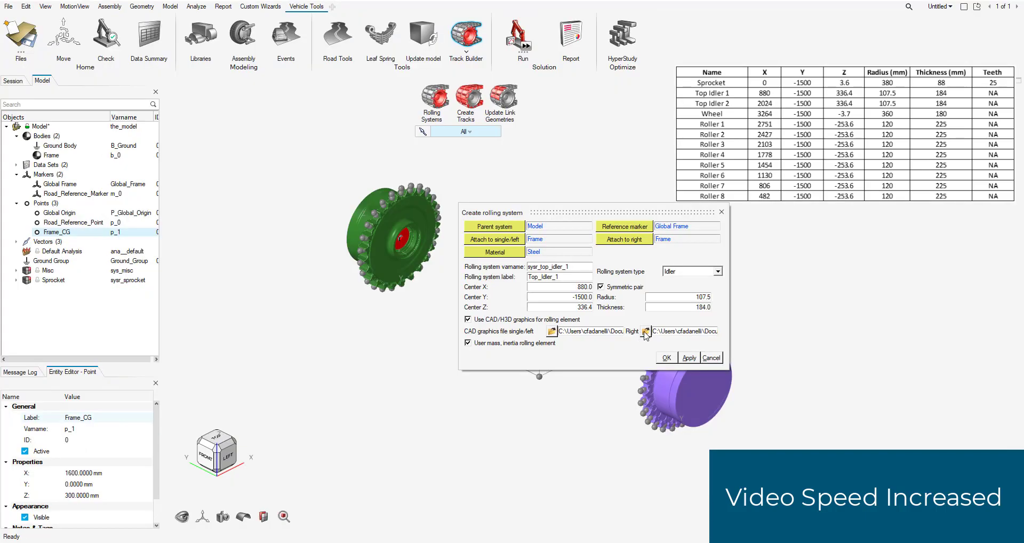
{"action": "left_click", "coordinate": [645, 331]}
{"action": "double_click", "coordinate": [176, 304]}
{"action": "left_click", "coordinate": [689, 358]}
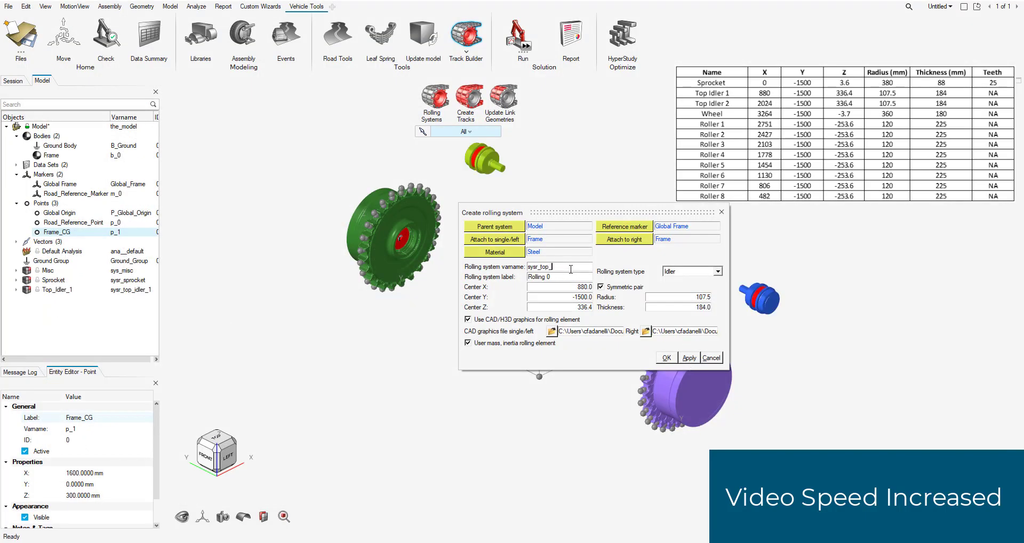
- Create the second top idler pair with varname sysr_top_idler_2, label Top_Idler_2, center X 2024 and its own CAD graphics files
{"action": "key", "text": "Tab"}
{"action": "type", "text": "Top"}
{"action": "left_click", "coordinate": [551, 331]}
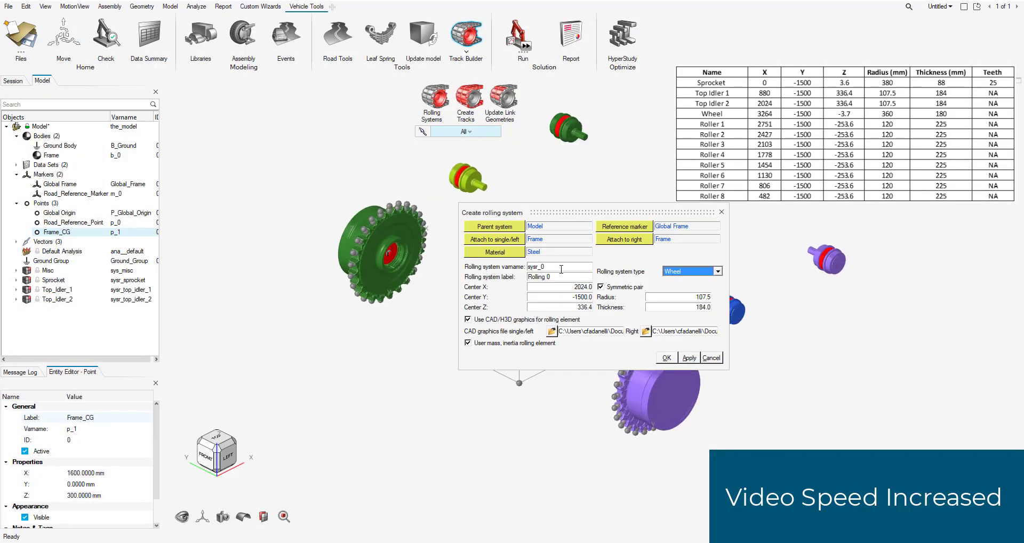
- Name the wheel rolling system with varname sysr_wheel and label Wheel
{"action": "left_click", "coordinate": [561, 269]}
{"action": "key", "text": "BackSpace"}
{"action": "type", "text": "wheel"}
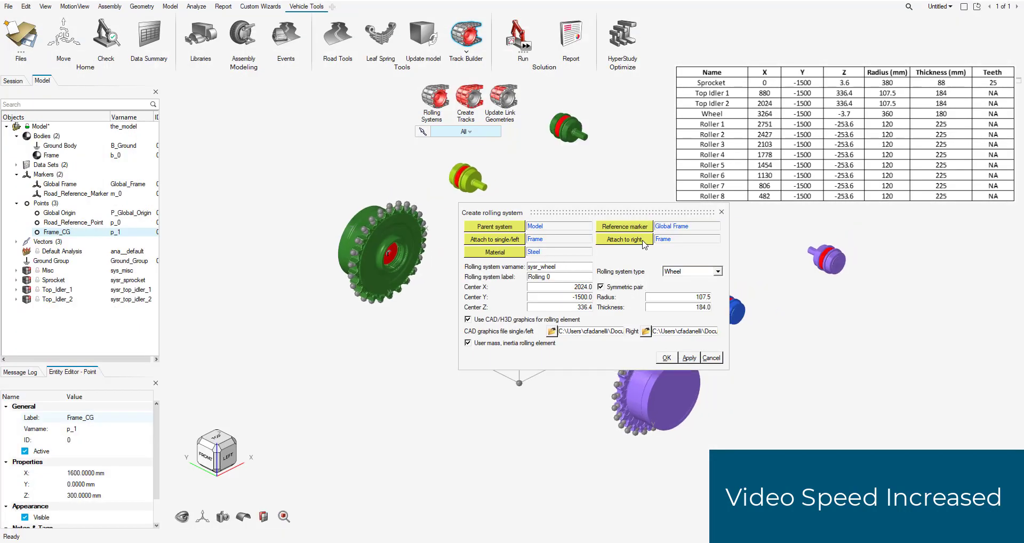
{"action": "left_click_drag", "start_coordinate": [559, 277], "coordinate": [499, 269]}
{"action": "type", "text": "Wheel"}
- Set the wheel's center to X 3264 and Z -3.7, its radius to 360 and its thickness to 180
{"action": "left_click_drag", "start_coordinate": [592, 287], "coordinate": [557, 288]}
{"action": "type", "text": "3264"}
{"action": "double_click", "coordinate": [573, 307]}
{"action": "type", "text": "-3.7"}
{"action": "double_click", "coordinate": [674, 297]}
{"action": "type", "text": "360"}
{"action": "double_click", "coordinate": [676, 308]}
{"action": "type", "text": "180"}
- Create the wheel pair using Wheel_Left.h3d and Wheel_Right.h3d as CAD graphics
{"action": "left_click", "coordinate": [555, 331]}
{"action": "double_click", "coordinate": [132, 325]}
{"action": "left_click", "coordinate": [646, 331]}
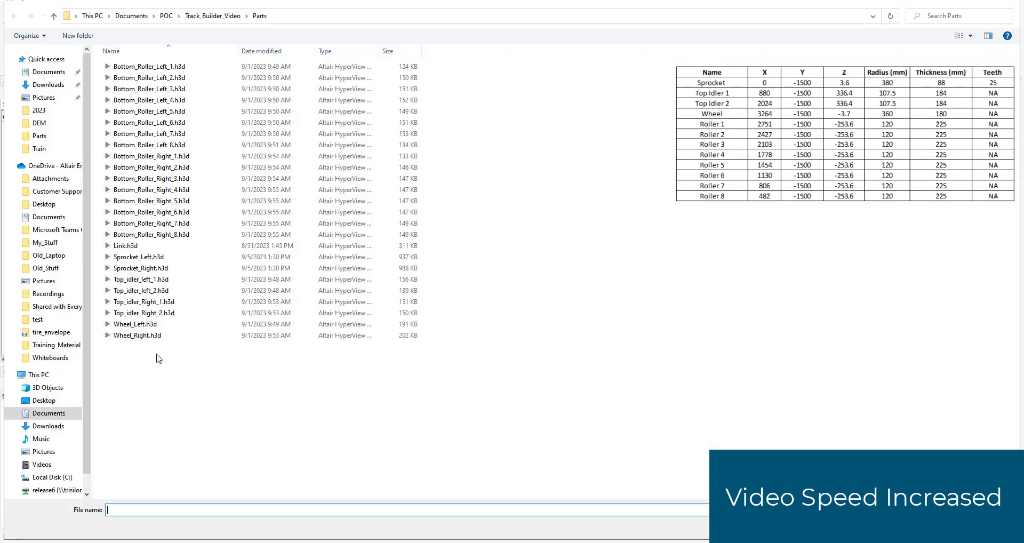
{"action": "double_click", "coordinate": [141, 336]}
{"action": "left_click", "coordinate": [689, 358]}
- Set the next rolling system's type to Roller, with varname sysr_roller_1 and label Roller_1
{"action": "left_click", "coordinate": [573, 268]}
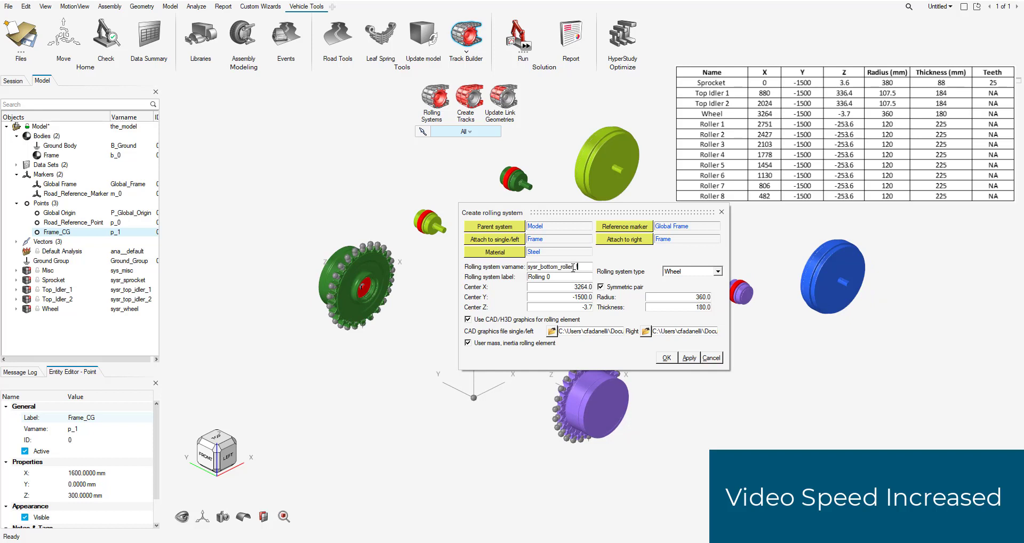
{"action": "left_click_drag", "start_coordinate": [564, 276], "coordinate": [492, 280]}
{"action": "key", "text": "BackSpace"}
{"action": "left_click", "coordinate": [717, 271]}
{"action": "left_click", "coordinate": [674, 290]}
- Set the first roller's center to X 2751 and Z -253.6, its radius to 120 and its thickness to 225
{"action": "double_click", "coordinate": [575, 287]}
{"action": "type", "text": "2751"}
{"action": "double_click", "coordinate": [575, 307]}
{"action": "type", "text": "-253.6"}
{"action": "left_click", "coordinate": [662, 300]}
{"action": "type", "text": "120"}
{"action": "double_click", "coordinate": [663, 306]}
{"action": "type", "text": "225"}
- Create the first roller pair using Bottom_Roller_Left_1.h3d and Bottom_Roller_Right_1.h3d as CAD graphics
{"action": "left_click", "coordinate": [552, 331]}
{"action": "double_click", "coordinate": [150, 66]}
{"action": "left_click", "coordinate": [646, 331]}
{"action": "double_click", "coordinate": [138, 158]}
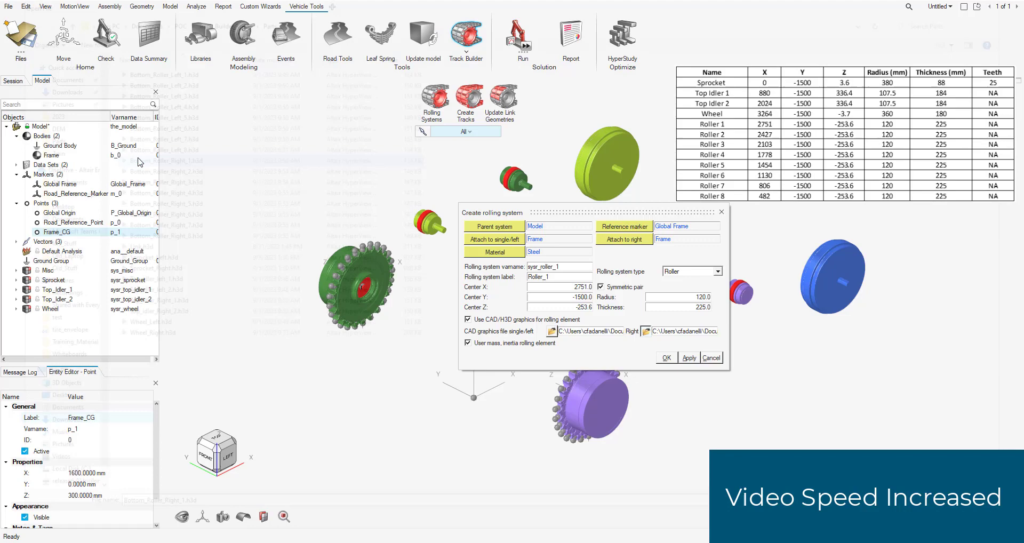
{"action": "left_click", "coordinate": [688, 357]}
- Create roller pair sysr_roller_2, labeled Roller_2, at center X 2427 with Bottom_Roller_Left_2.h3d and Bottom_Roller_Right_2.h3d as graphics
{"action": "left_click", "coordinate": [569, 268]}
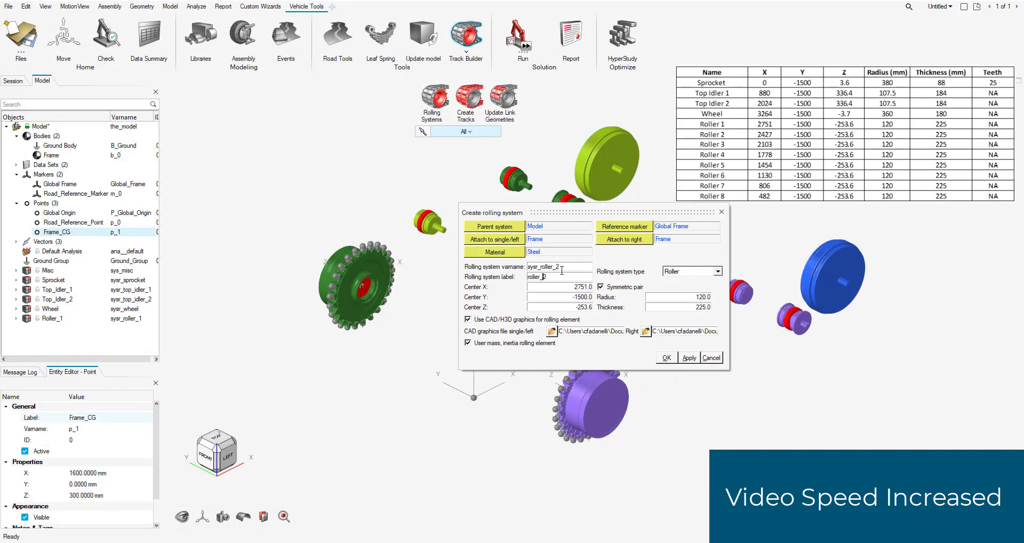
{"action": "type", "text": "R"}
{"action": "key", "text": "Tab"}
{"action": "type", "text": "2427"}
{"action": "left_click", "coordinate": [553, 331]}
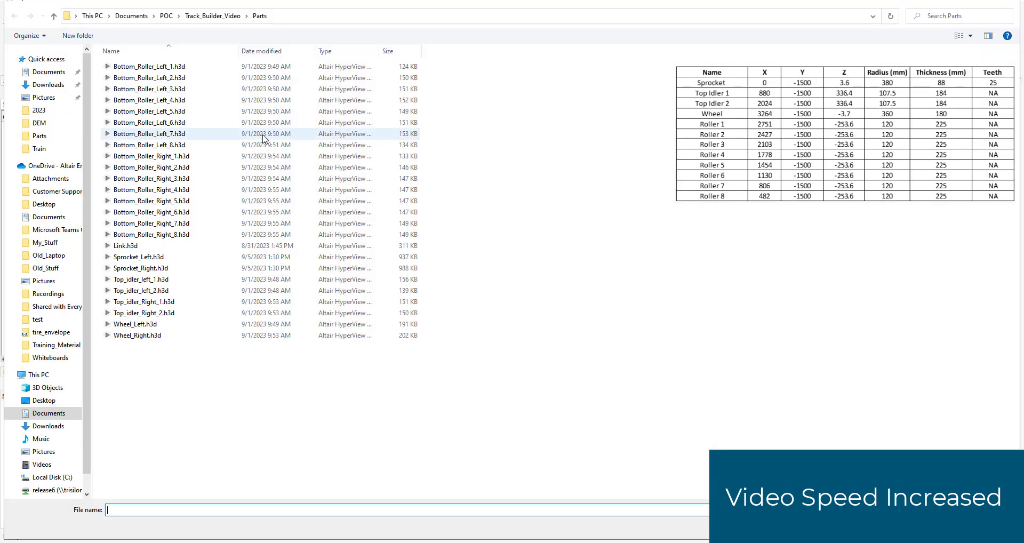
{"action": "double_click", "coordinate": [154, 78]}
{"action": "left_click", "coordinate": [645, 331]}
{"action": "double_click", "coordinate": [138, 169]}
{"action": "left_click", "coordinate": [692, 358]}
- Create the third roller pair with varname sysr_roller_3, label Roller_3 and center X 2103
{"action": "left_click", "coordinate": [562, 268]}
{"action": "type", "text": "roller_1"}
{"action": "key", "text": "BackSpace"}
{"action": "type", "text": "3"}
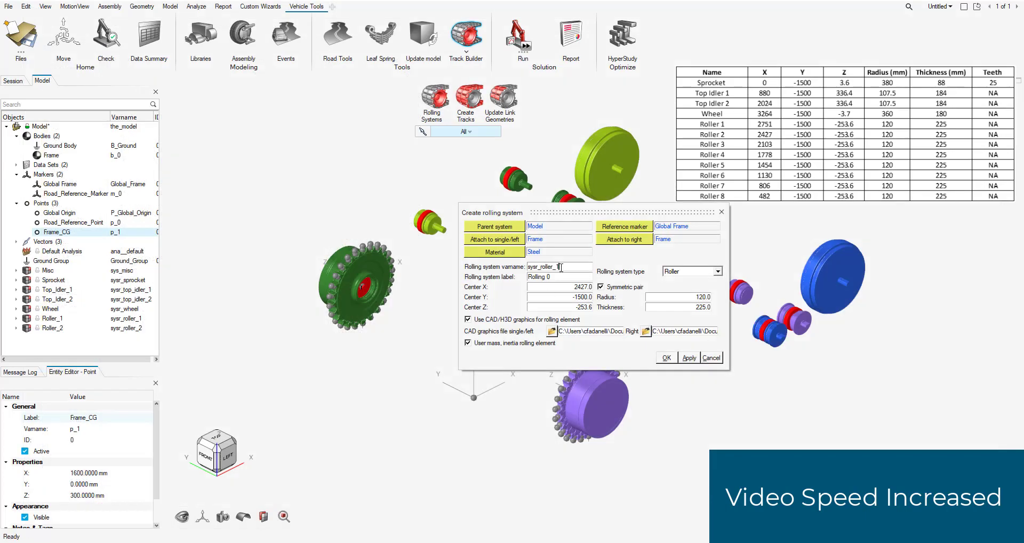
{"action": "left_click_drag", "start_coordinate": [559, 278], "coordinate": [481, 283]}
{"action": "type", "text": "roller_1"}
{"action": "double_click", "coordinate": [563, 288]}
{"action": "left_click", "coordinate": [688, 357]}
- Create the fourth roller pair with varname sysr_roller_4, label Roller_4 and center X 1778
{"action": "left_click_drag", "start_coordinate": [562, 277], "coordinate": [500, 278]}
{"action": "type", "text": "roller_1"}
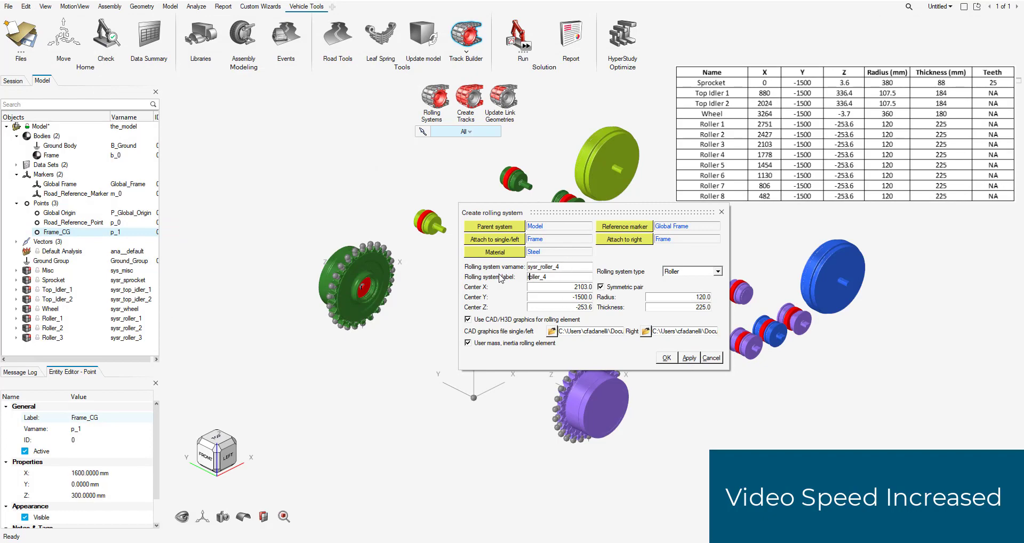
{"action": "key", "text": "BackSpace"}
{"action": "type", "text": "R"}
{"action": "double_click", "coordinate": [569, 287]}
{"action": "type", "text": "1778"}
{"action": "key", "text": "Tab"}
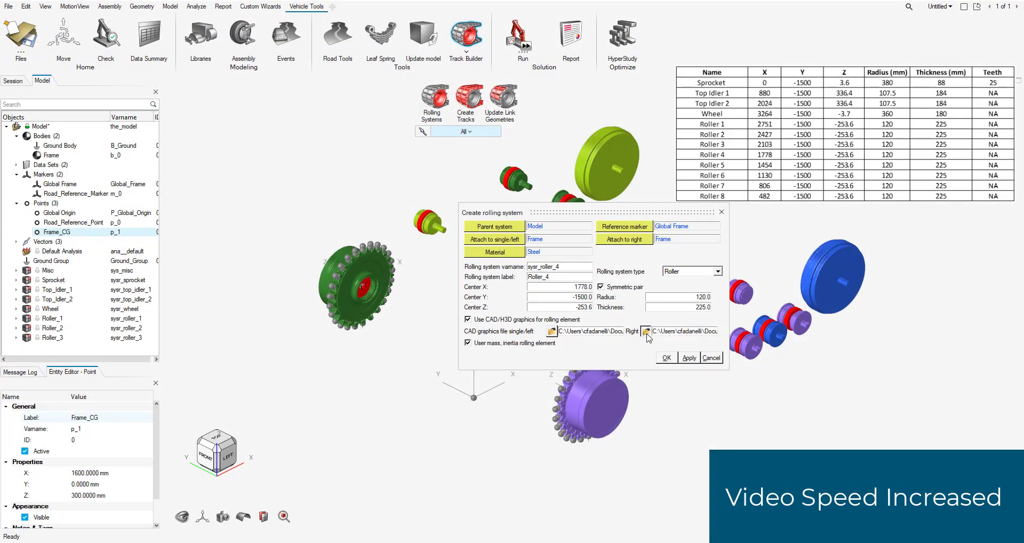
{"action": "left_click", "coordinate": [689, 357]}
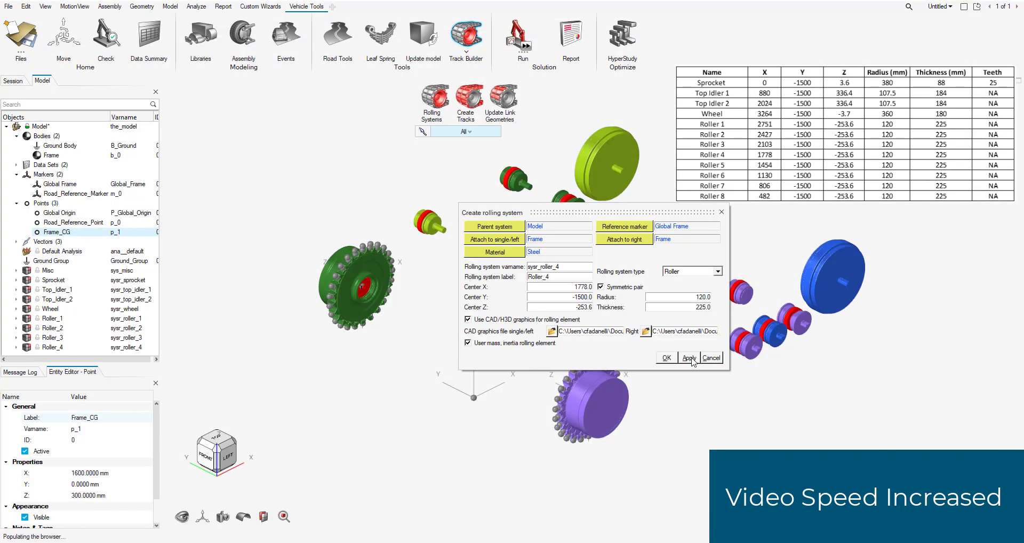
- Create roller pair sysr_roller_5, labeled Roller_5, at center X 1454 with Bottom_Roller_Left_5.h3d and Bottom_Roller_Right_5.h3d as graphics
{"action": "key", "text": "Tab"}
{"action": "type", "text": "roller_"}
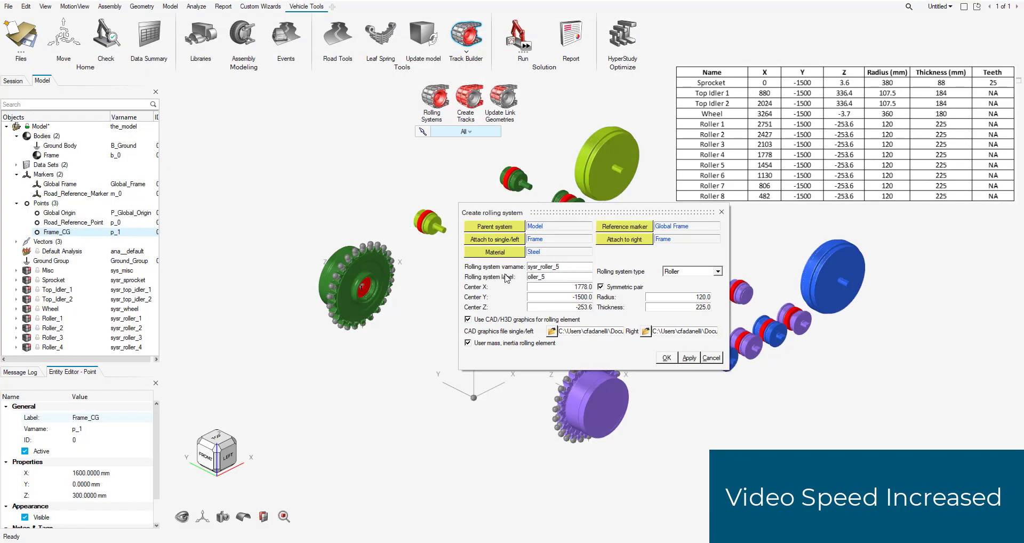
{"action": "type", "text": "5"}
{"action": "left_click", "coordinate": [547, 288]}
{"action": "left_click", "coordinate": [549, 334]}
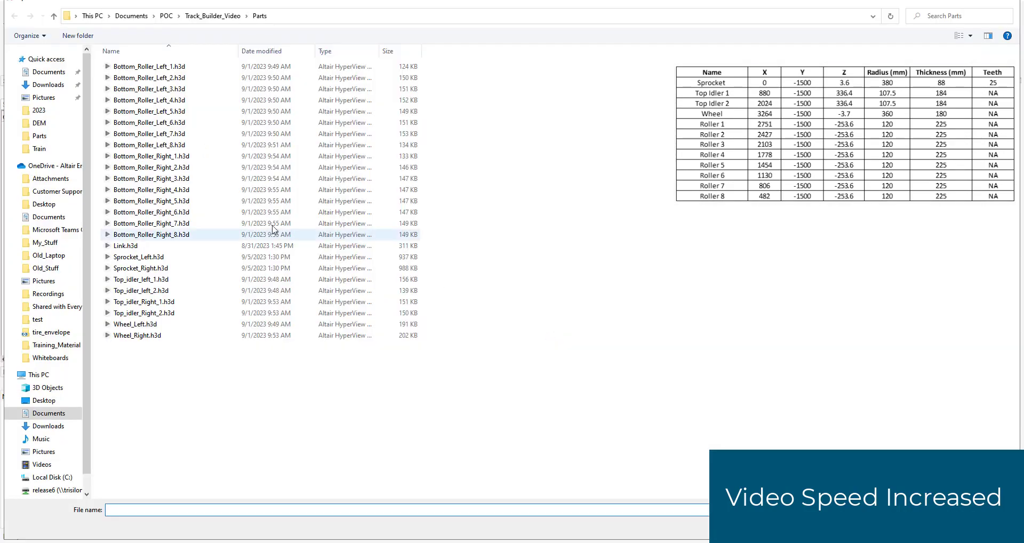
{"action": "double_click", "coordinate": [155, 113]}
{"action": "left_click", "coordinate": [644, 332]}
{"action": "double_click", "coordinate": [155, 202]}
{"action": "left_click", "coordinate": [690, 357]}
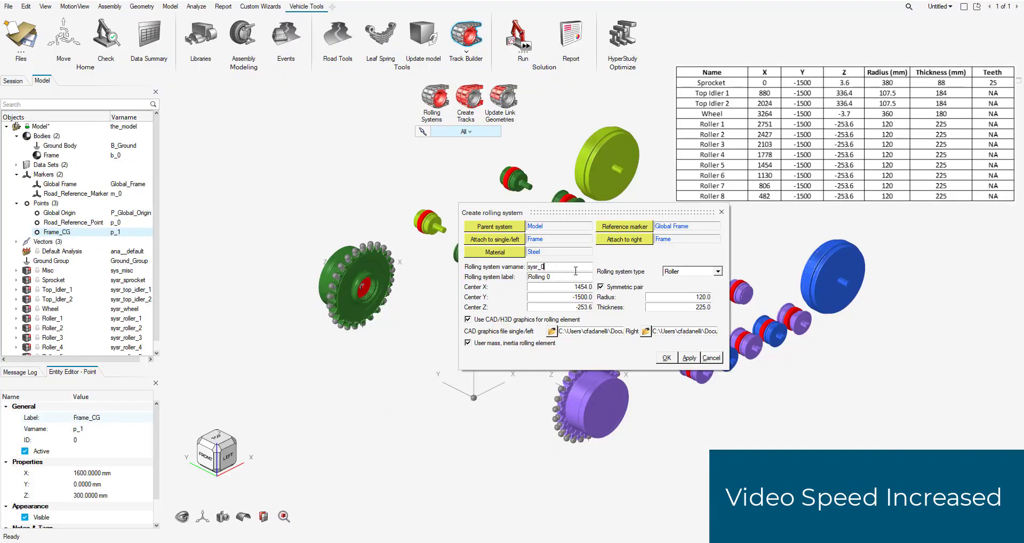
- Create the sixth roller pair with varname sysr_roller_6, label Roller_6 and center X 1130
{"action": "left_click", "coordinate": [542, 288]}
{"action": "type", "text": "1130"}
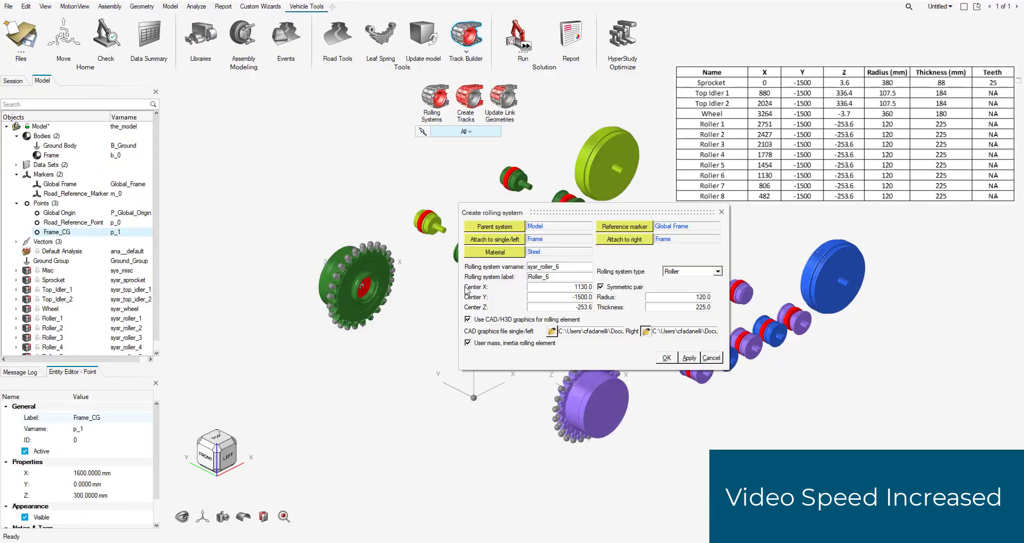
{"action": "left_click", "coordinate": [689, 358]}
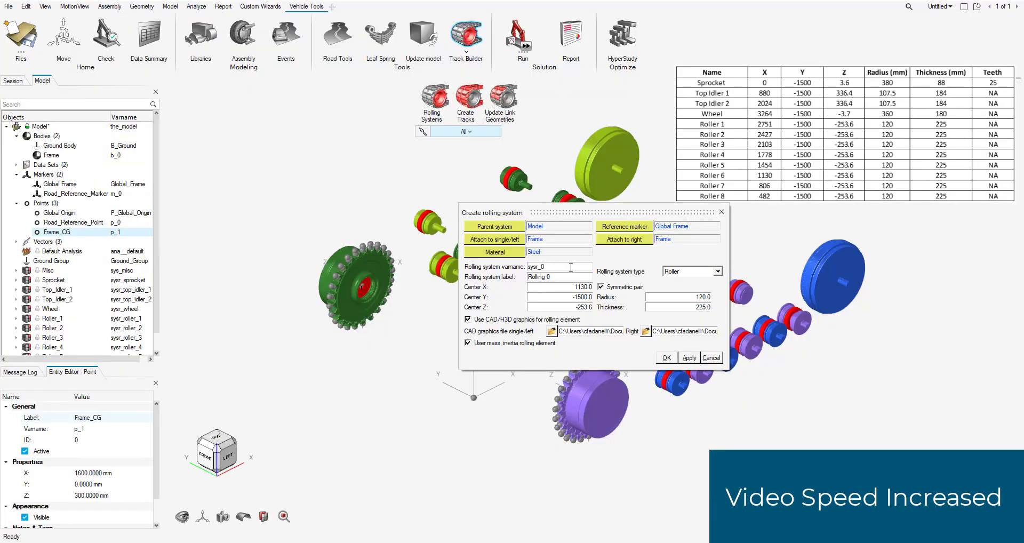
- Create roller pair sysr_roller_7, labeled Roller_7, at center X 806 with Bottom_Roller_Left_7.h3d and Bottom_Roller_Right_7.h3d as graphics
{"action": "key", "text": "Tab"}
{"action": "type", "text": "roller_7"}
{"action": "double_click", "coordinate": [554, 286]}
{"action": "type", "text": "806"}
{"action": "left_click", "coordinate": [552, 331]}
{"action": "double_click", "coordinate": [163, 137]}
{"action": "left_click", "coordinate": [645, 331]}
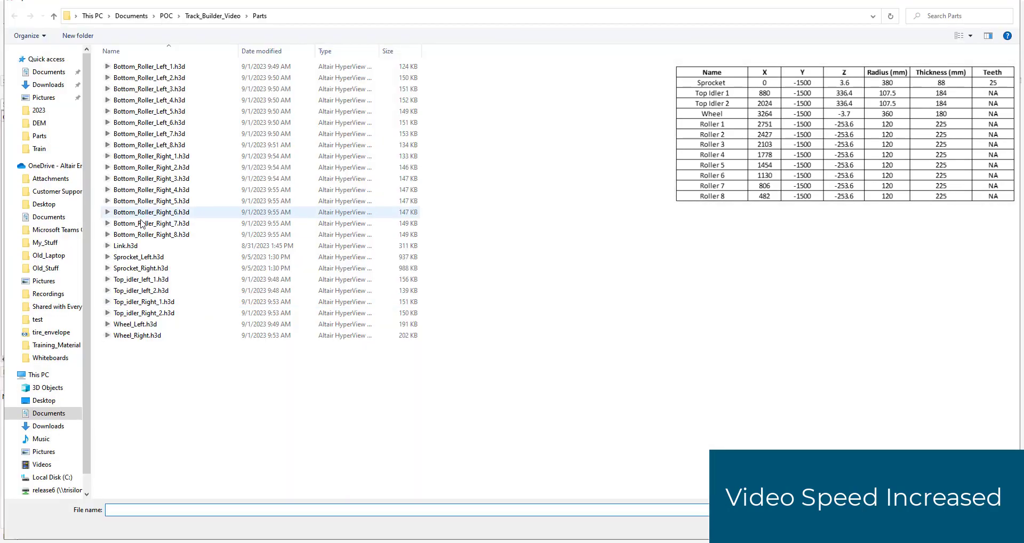
{"action": "double_click", "coordinate": [141, 224]}
{"action": "left_click", "coordinate": [689, 357]}
- Name the eighth roller system with varname sysr_roller_8 and label Roller_8, and set its center X to 482
{"action": "double_click", "coordinate": [568, 267]}
{"action": "type", "text": "sysr_roller_1"}
{"action": "key", "text": "BackSpace"}
{"action": "type", "text": "8"}
{"action": "key", "text": "Tab"}
{"action": "type", "text": "roller_8"}
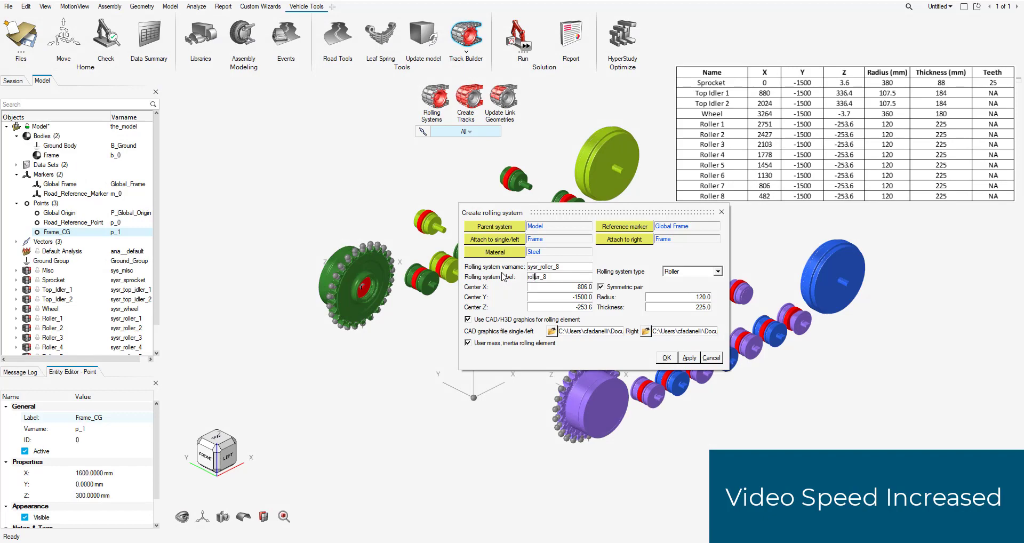
{"action": "double_click", "coordinate": [568, 288]}
{"action": "type", "text": "482"}
- Create the eighth roller pair using Bottom_Roller_Left_8.h3d and Bottom_Roller_Right_8.h3d as CAD graphics and finish creating rolling systems
{"action": "left_click", "coordinate": [551, 331]}
{"action": "double_click", "coordinate": [155, 145]}
{"action": "left_click", "coordinate": [645, 331]}
{"action": "left_click", "coordinate": [145, 234]}
{"action": "double_click", "coordinate": [145, 235]}
{"action": "left_click", "coordinate": [667, 358]}
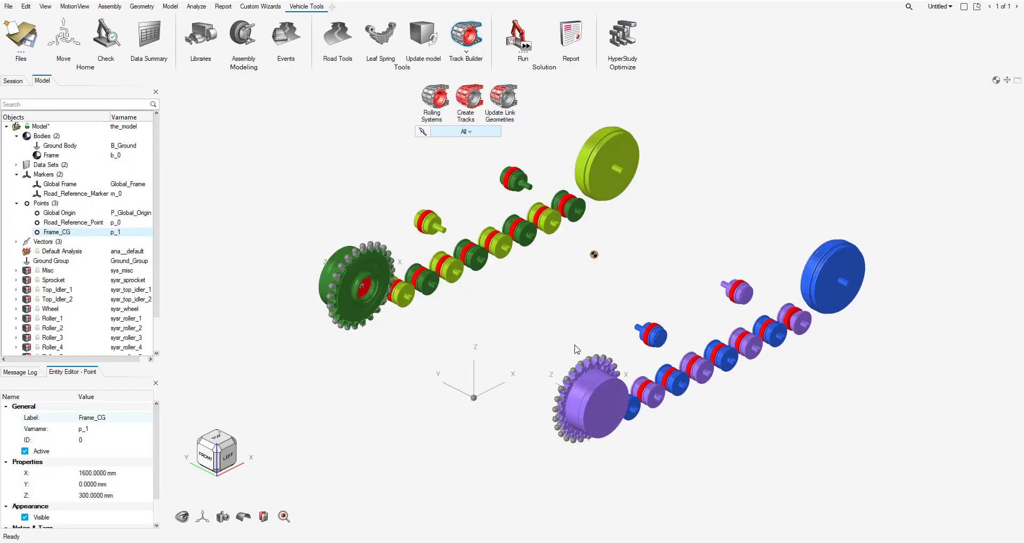
- Examine the mass and inertia properties of the Sprocket LH body with Derive From Graphics switched on and off
{"action": "scroll", "coordinate": [152, 231], "scroll_direction": "down", "scroll_amount": 2}
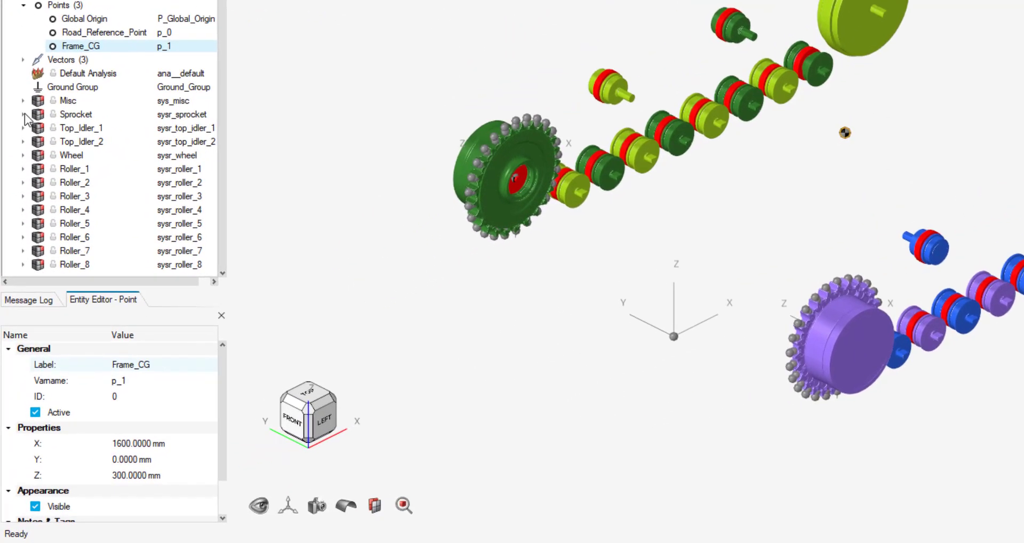
{"action": "left_click", "coordinate": [24, 114]}
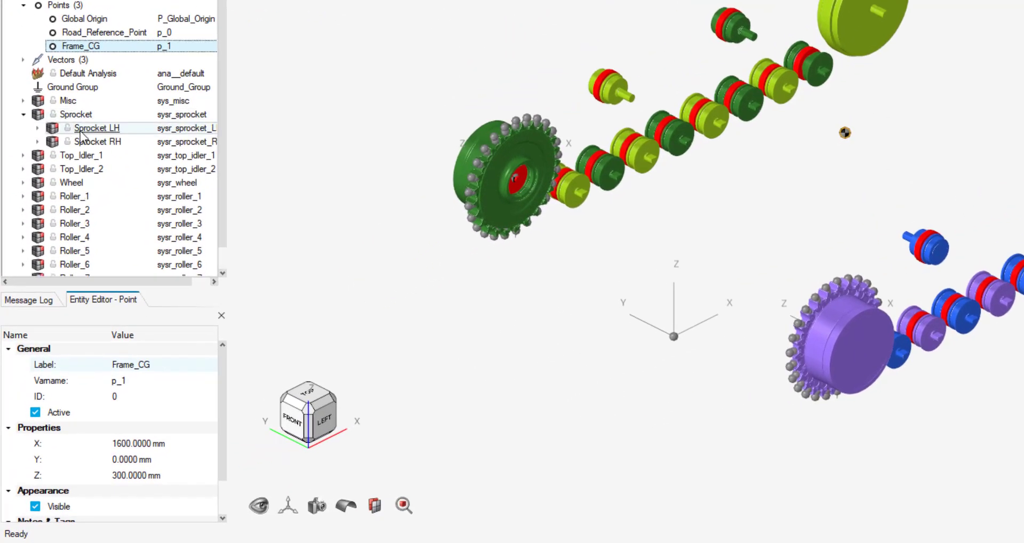
{"action": "left_click", "coordinate": [37, 128]}
{"action": "scroll", "coordinate": [33, 131], "scroll_direction": "down", "scroll_amount": 2}
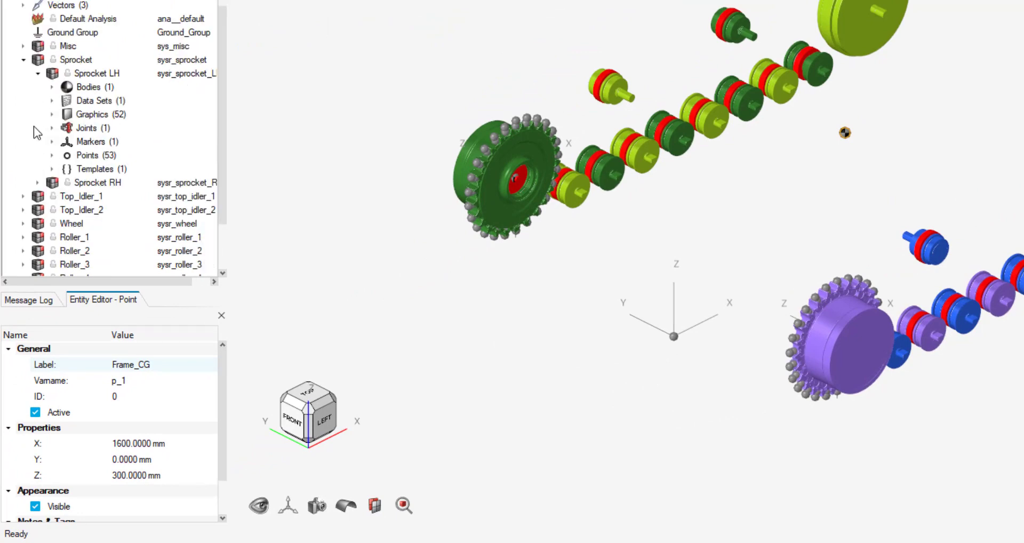
{"action": "left_click", "coordinate": [52, 87]}
{"action": "left_click", "coordinate": [124, 101]}
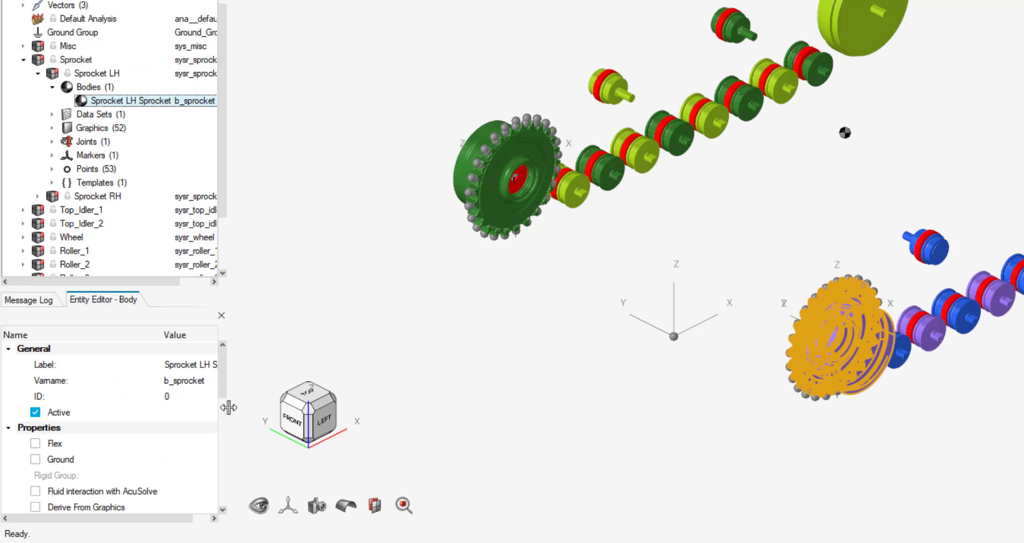
{"action": "mouse_move", "coordinate": [227, 407]}
{"action": "left_mouse_down"}
{"action": "mouse_move", "coordinate": [319, 416]}
{"action": "mouse_move", "coordinate": [350, 410]}
{"action": "mouse_move", "coordinate": [344, 392]}
{"action": "mouse_move", "coordinate": [341, 407]}
{"action": "left_mouse_up"}
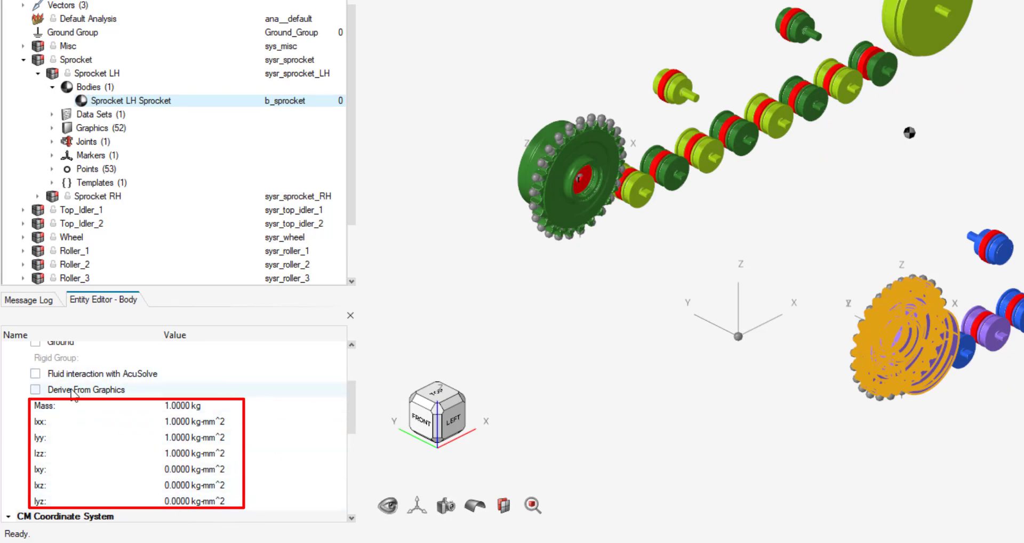
{"action": "left_click", "coordinate": [35, 392]}
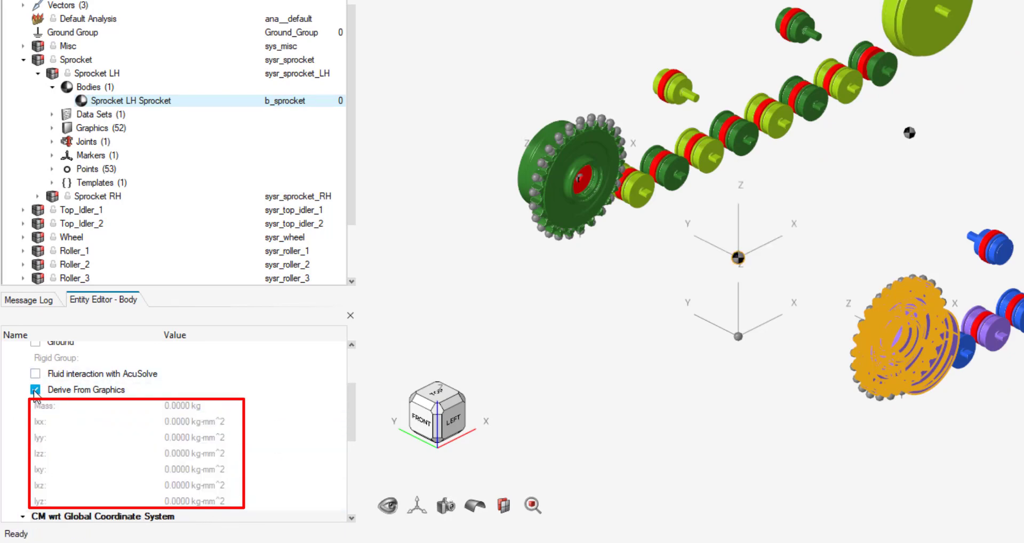
{"action": "left_click", "coordinate": [35, 391]}
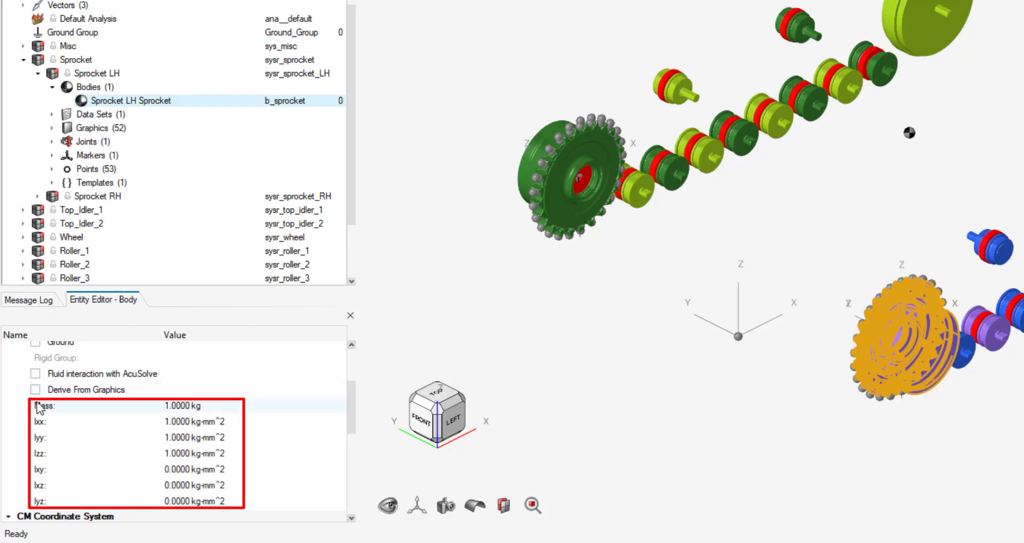
- Examine the location, size and teeth parameters in the Sprocket LH properties data set
{"action": "left_click", "coordinate": [51, 114]}
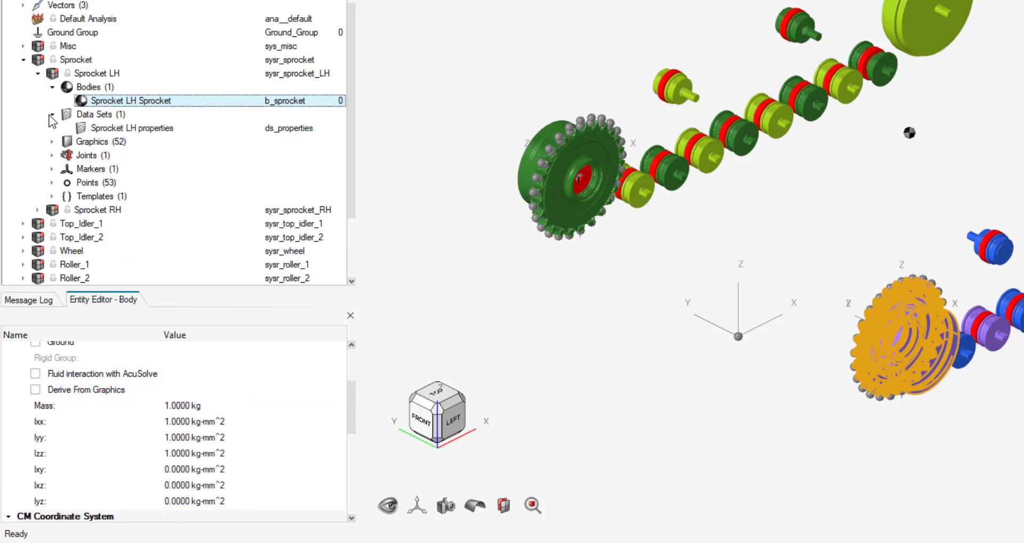
{"action": "left_click", "coordinate": [131, 128]}
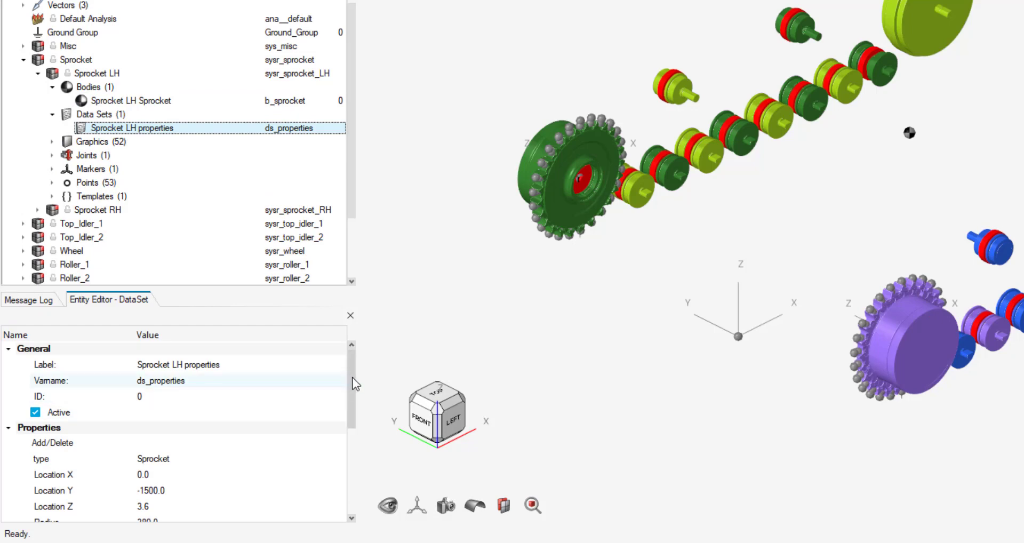
{"action": "scroll", "coordinate": [344, 409], "scroll_direction": "down", "scroll_amount": 3}
{"action": "scroll", "coordinate": [338, 427], "scroll_direction": "down", "scroll_amount": 3}
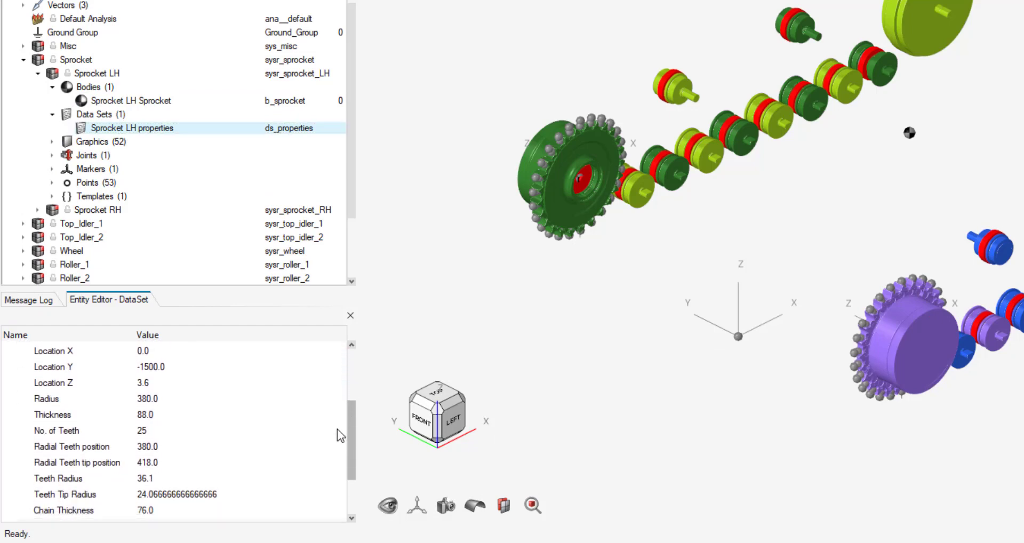
{"action": "scroll", "coordinate": [334, 446], "scroll_direction": "down", "scroll_amount": 3}
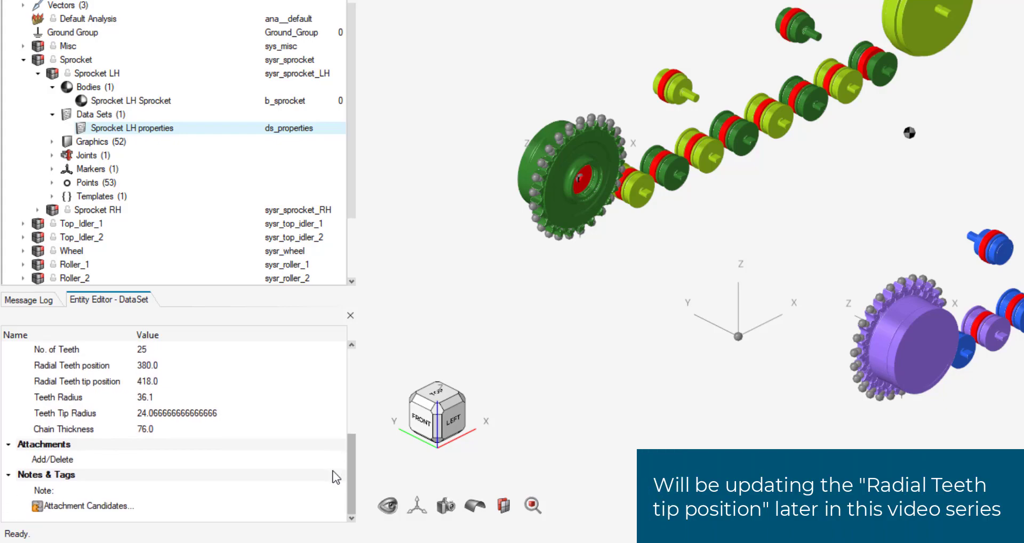
- Inspect the Sprocket LH Sprocket Graphics file graphic and its list of components
{"action": "left_click", "coordinate": [52, 142]}
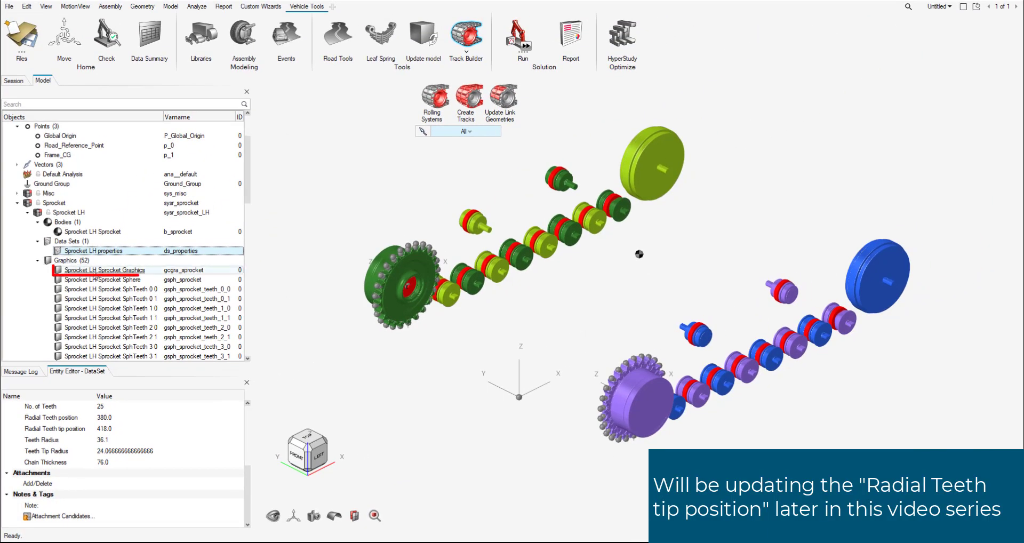
{"action": "left_click", "coordinate": [96, 271]}
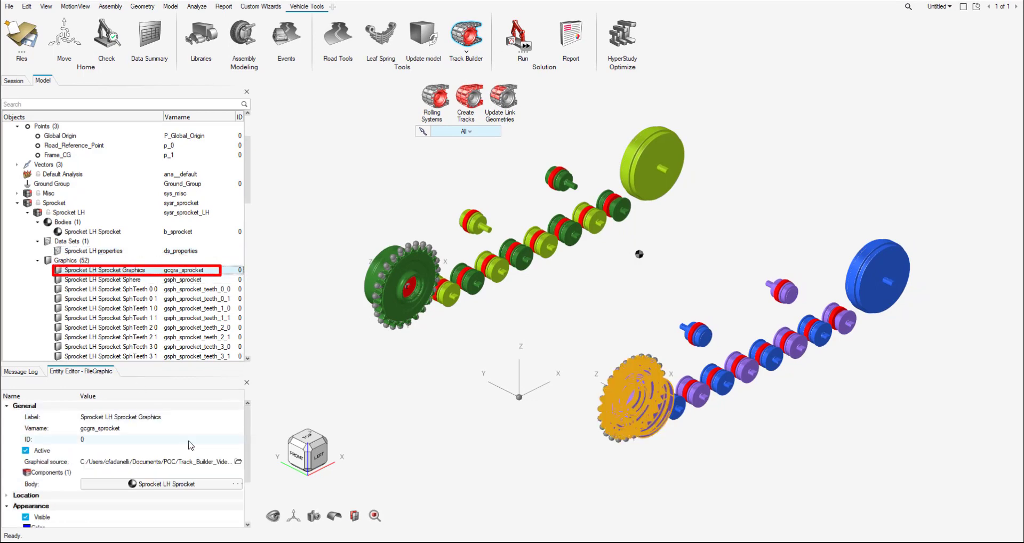
{"action": "left_click", "coordinate": [51, 473]}
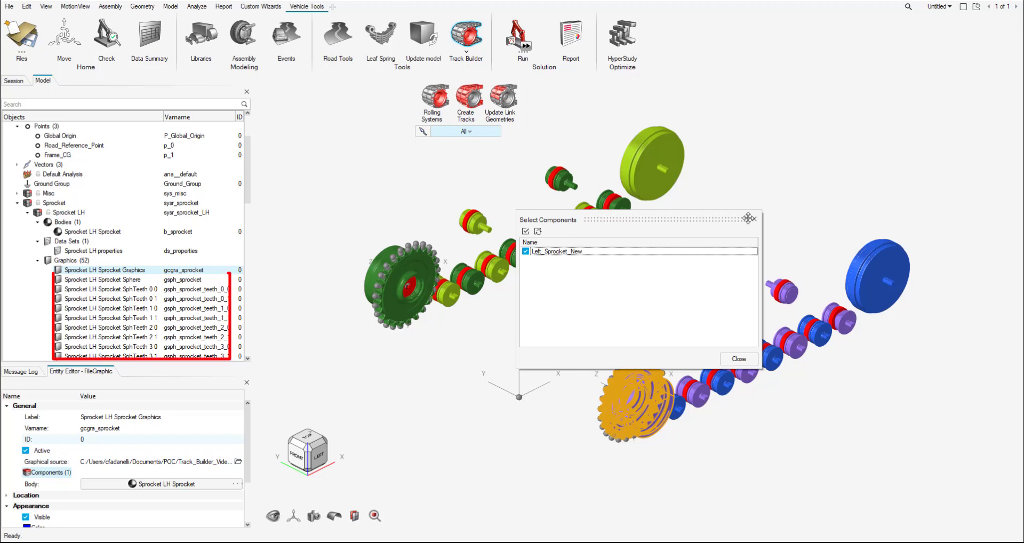
{"action": "left_click", "coordinate": [753, 218]}
- Inspect the Sprocket LH sphere graphic and its teeth sphere graphics, including SphTeeth 0 0 and 0 1
{"action": "left_click", "coordinate": [85, 279]}
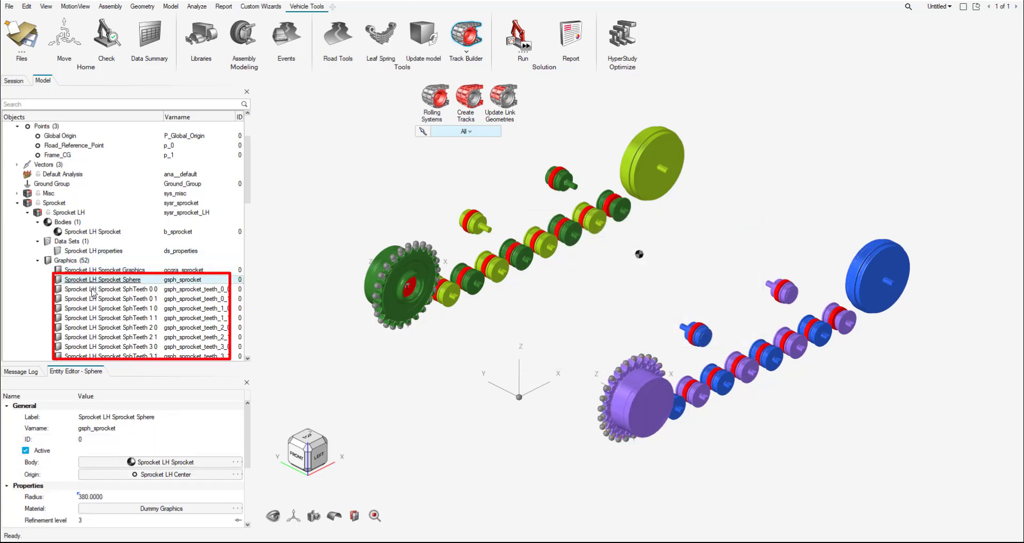
{"action": "left_click", "coordinate": [93, 290]}
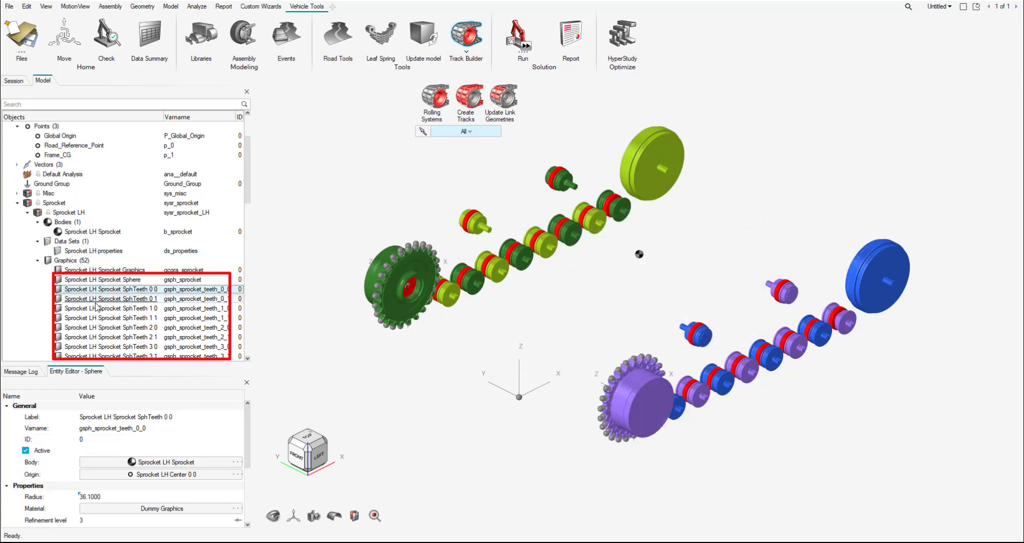
{"action": "left_click", "coordinate": [96, 299]}
{"action": "scroll", "coordinate": [107, 298], "scroll_direction": "down", "scroll_amount": 12}
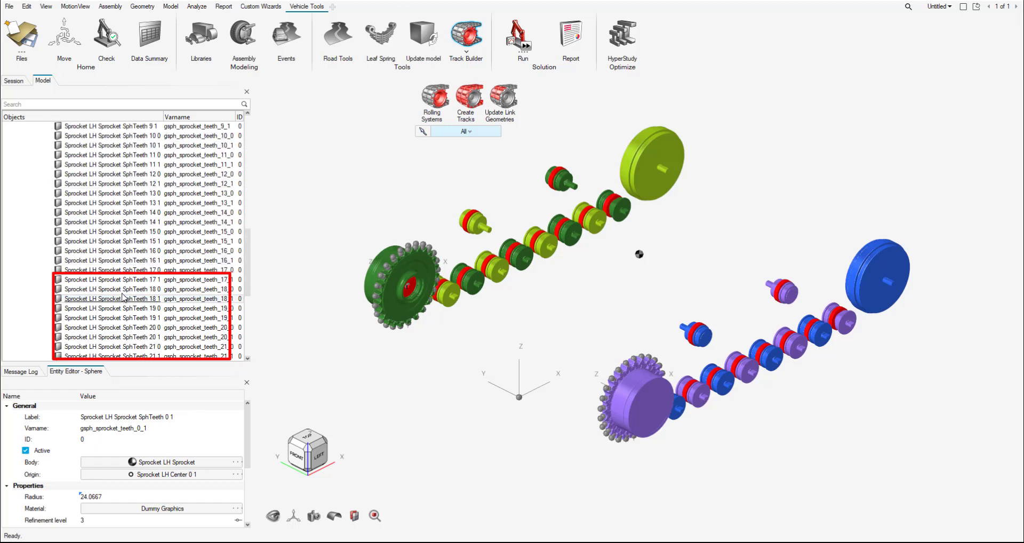
- Inspect the command text of the Sprocket LH Hide Spheres template through to its end, and close the template editor
{"action": "scroll", "coordinate": [123, 296], "scroll_direction": "down", "scroll_amount": 5}
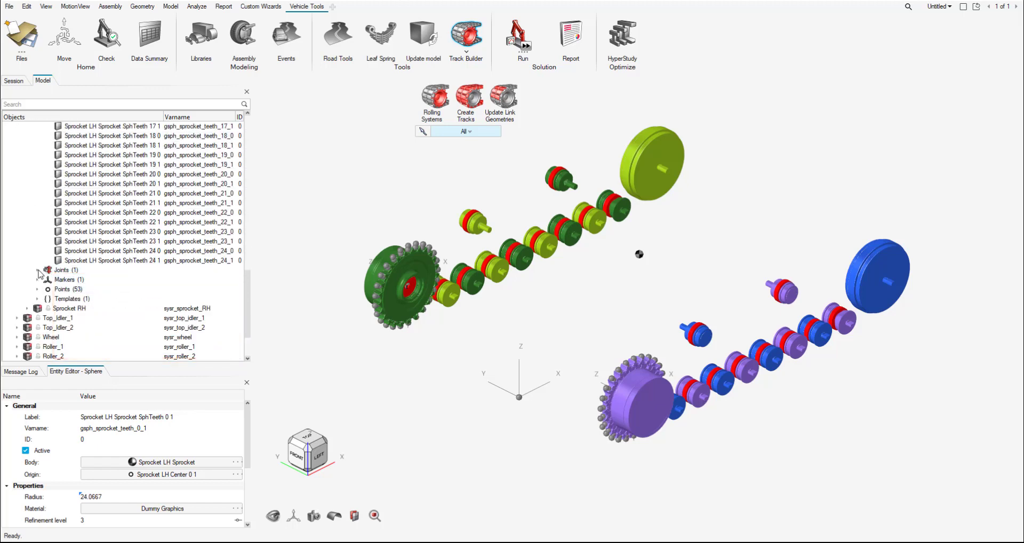
{"action": "left_click", "coordinate": [38, 298]}
{"action": "left_click", "coordinate": [93, 308]}
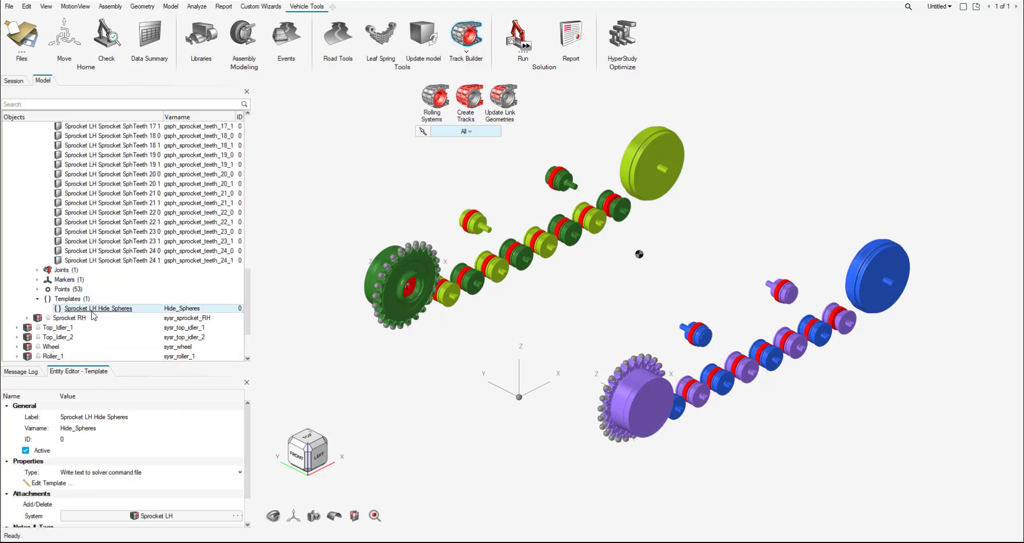
{"action": "left_click", "coordinate": [44, 483]}
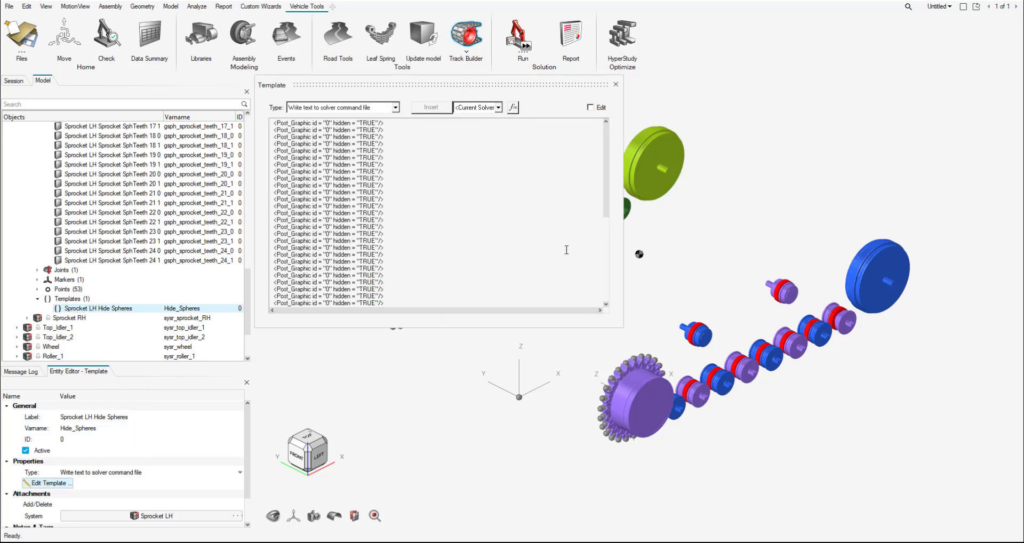
{"action": "left_click_drag", "start_coordinate": [610, 167], "coordinate": [613, 264]}
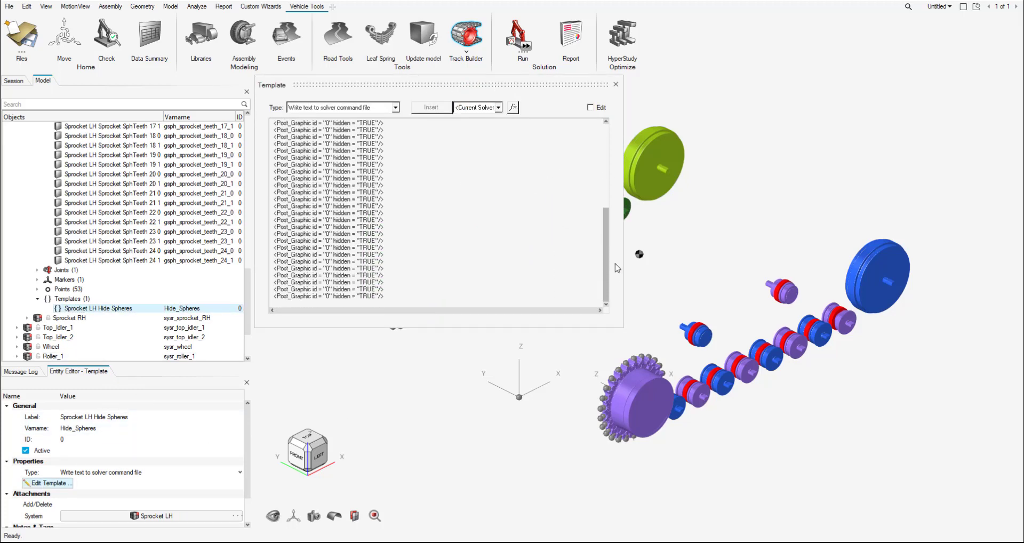
{"action": "left_click", "coordinate": [616, 85]}
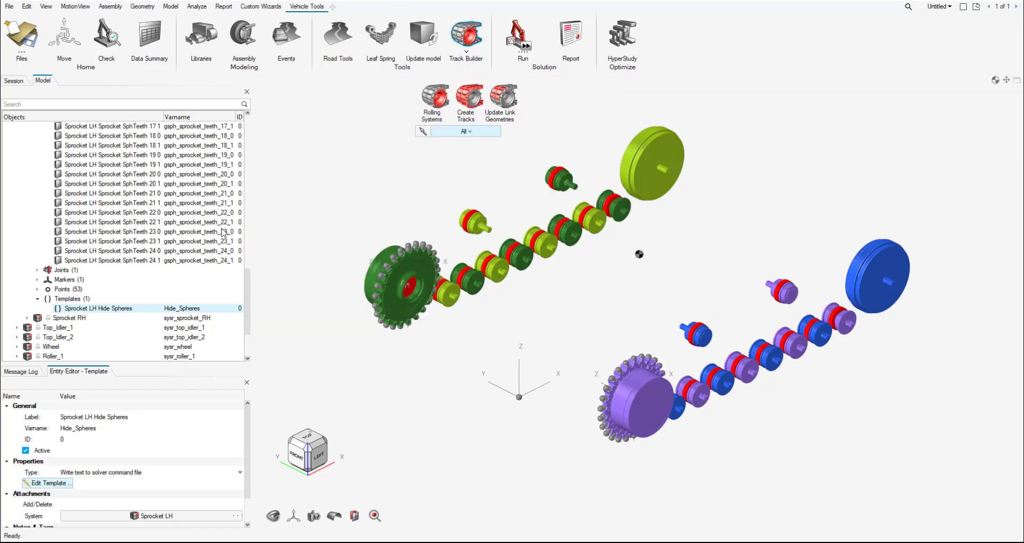
- Inspect the Sprocket LH revolute joint and the Sprocket LH Sprocket reference marker
{"action": "left_click", "coordinate": [38, 270]}
{"action": "left_click", "coordinate": [90, 280]}
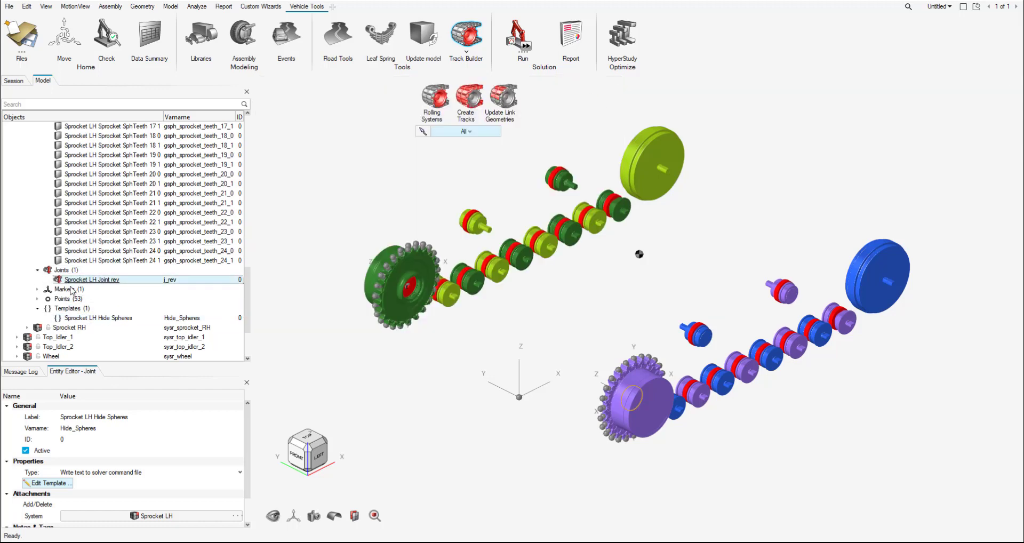
{"action": "left_click", "coordinate": [37, 289]}
{"action": "left_click", "coordinate": [76, 300]}
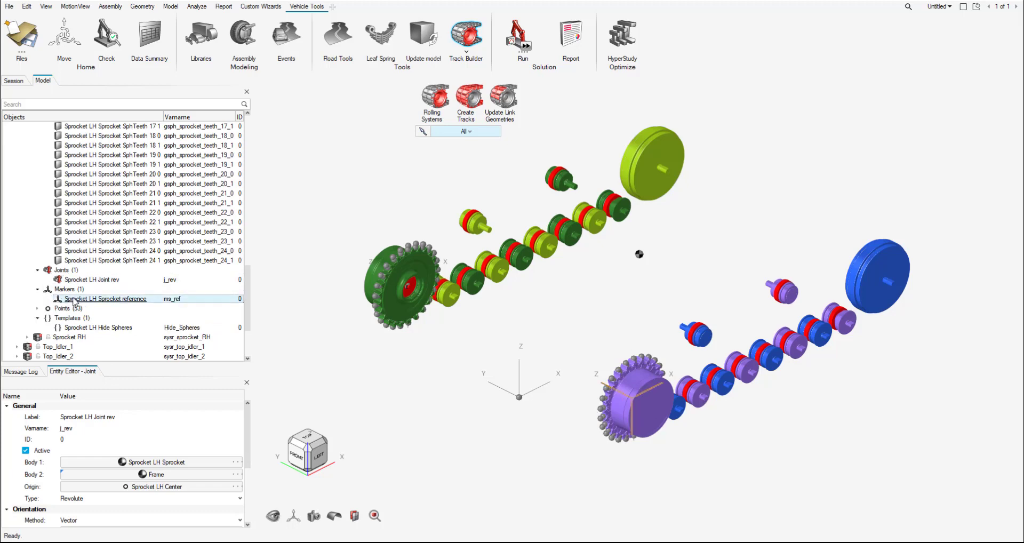
{"action": "scroll", "coordinate": [76, 301], "scroll_direction": "down", "scroll_amount": 2}
{"action": "scroll", "coordinate": [76, 302], "scroll_direction": "down", "scroll_amount": 2}
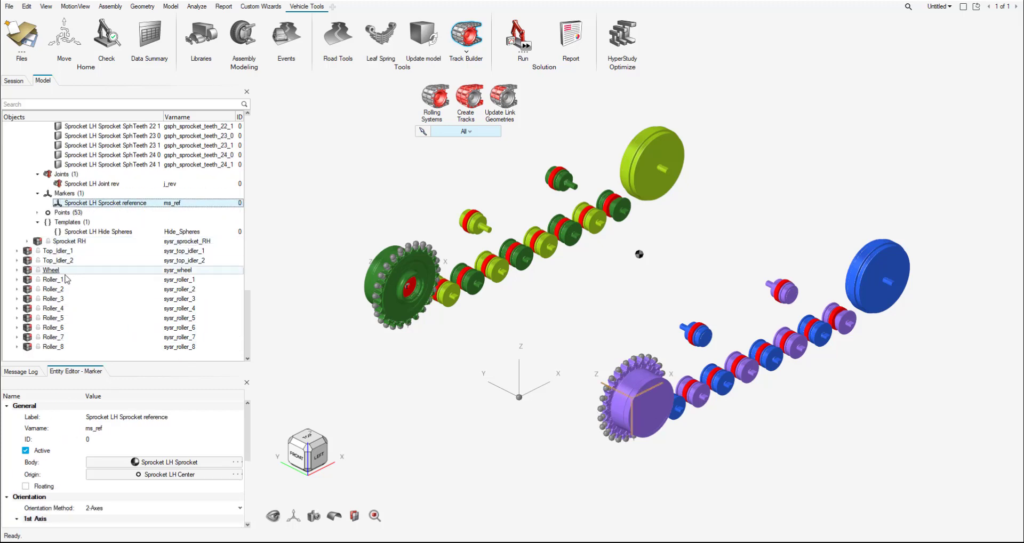
- Collapse the Sprocket LH subsystem and its parent Sprocket system in the model tree
{"action": "scroll", "coordinate": [70, 273], "scroll_direction": "up", "scroll_amount": 15}
{"action": "scroll", "coordinate": [69, 273], "scroll_direction": "up", "scroll_amount": 10}
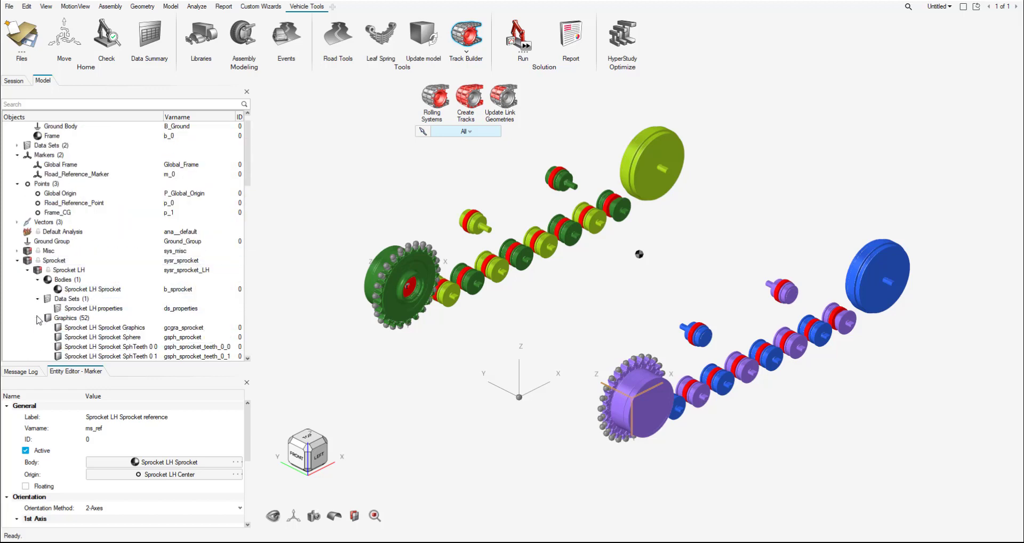
{"action": "left_click", "coordinate": [26, 270]}
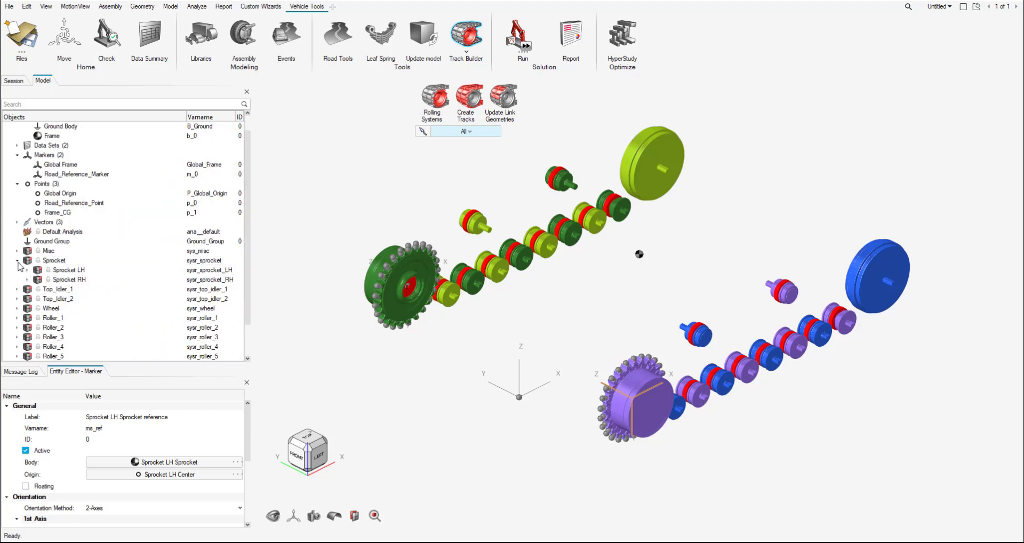
{"action": "left_click", "coordinate": [18, 261]}
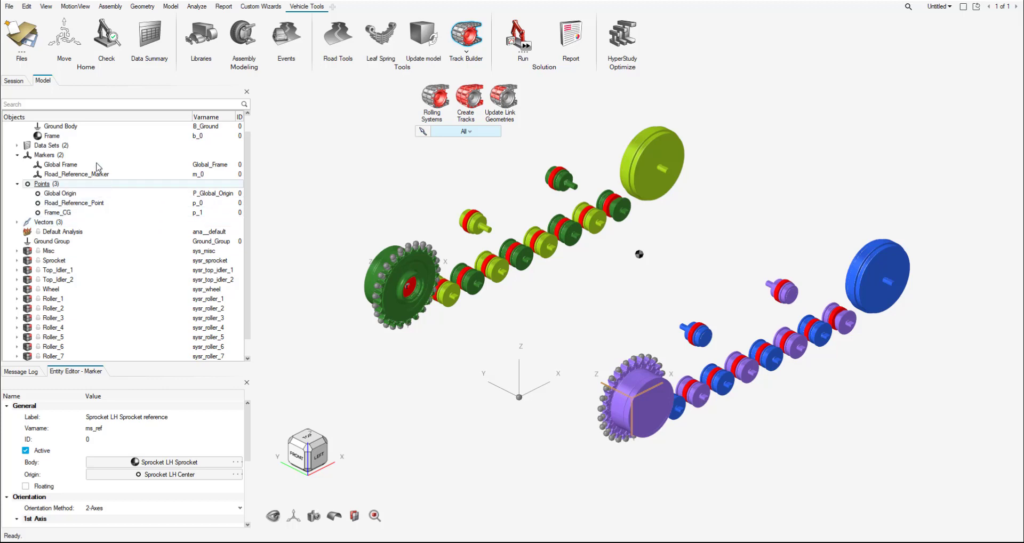
- Set up a Data Summary export in Excel files (*.slk) format with only the Bodies data selected
{"action": "left_click", "coordinate": [150, 43]}
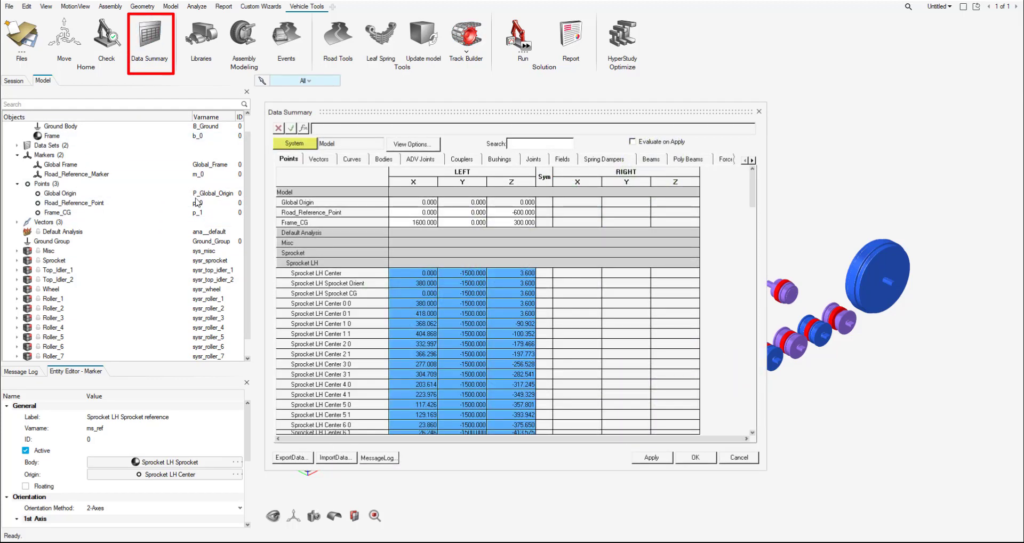
{"action": "left_click", "coordinate": [291, 457]}
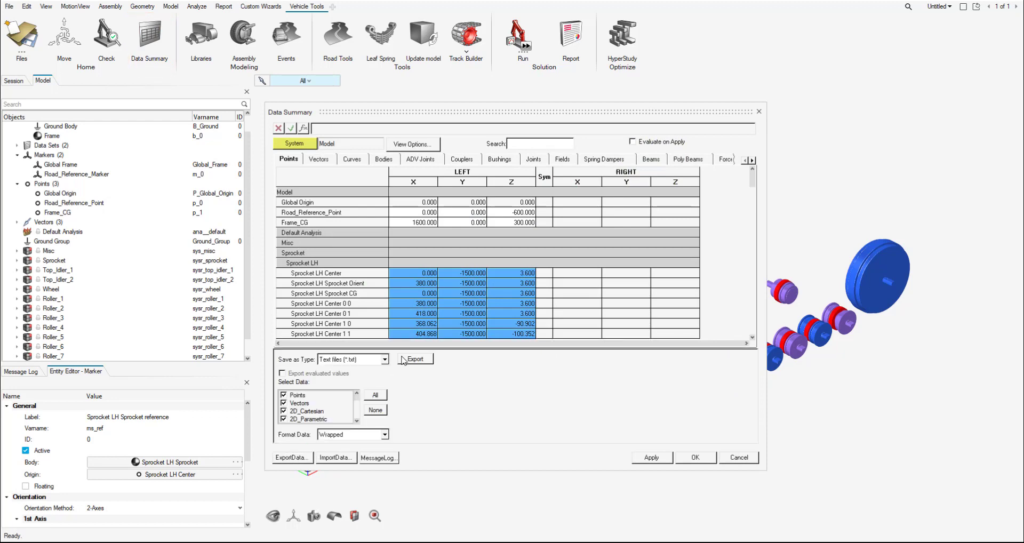
{"action": "left_click", "coordinate": [384, 359]}
{"action": "left_click", "coordinate": [349, 378]}
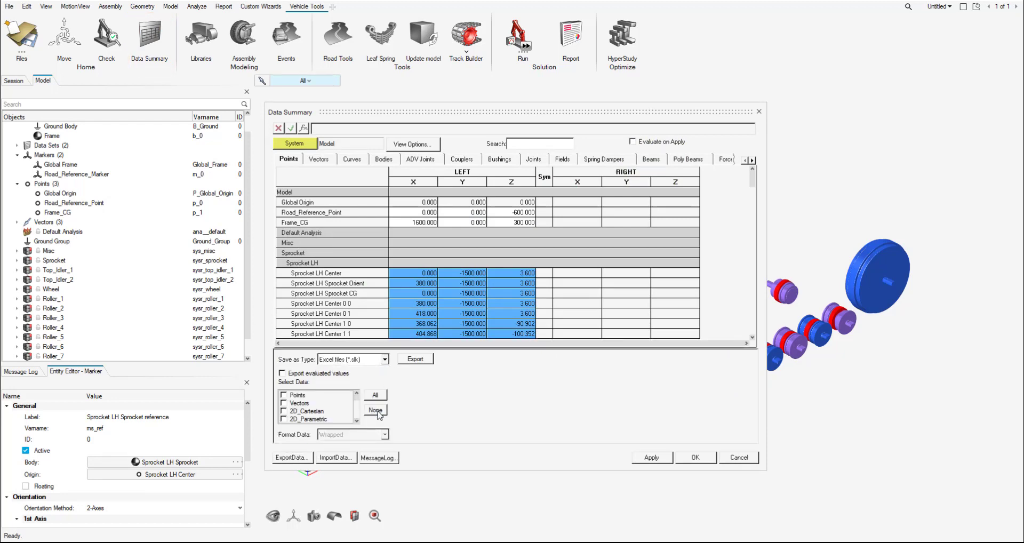
{"action": "scroll", "coordinate": [352, 420], "scroll_direction": "down", "scroll_amount": 2}
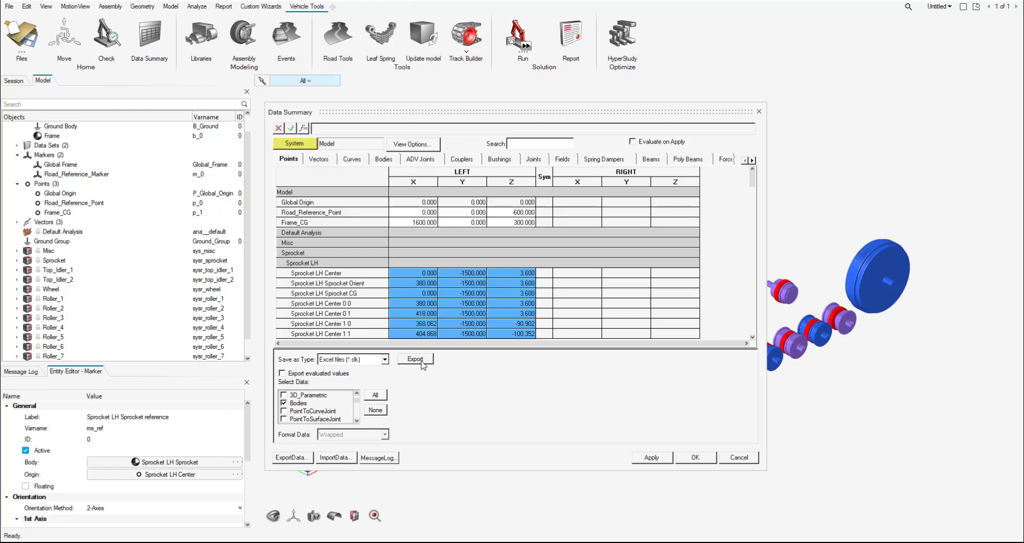
- Export the body data as Track_Builder_Start.slk in the Data folder, replacing the existing file
{"action": "left_click", "coordinate": [414, 359]}
{"action": "double_click", "coordinate": [126, 490]}
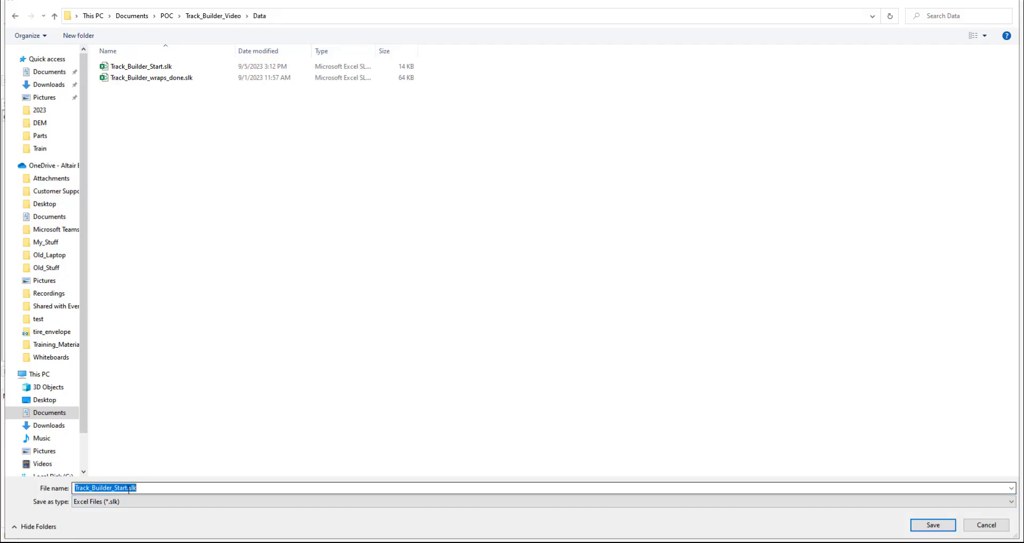
{"action": "left_click", "coordinate": [922, 527]}
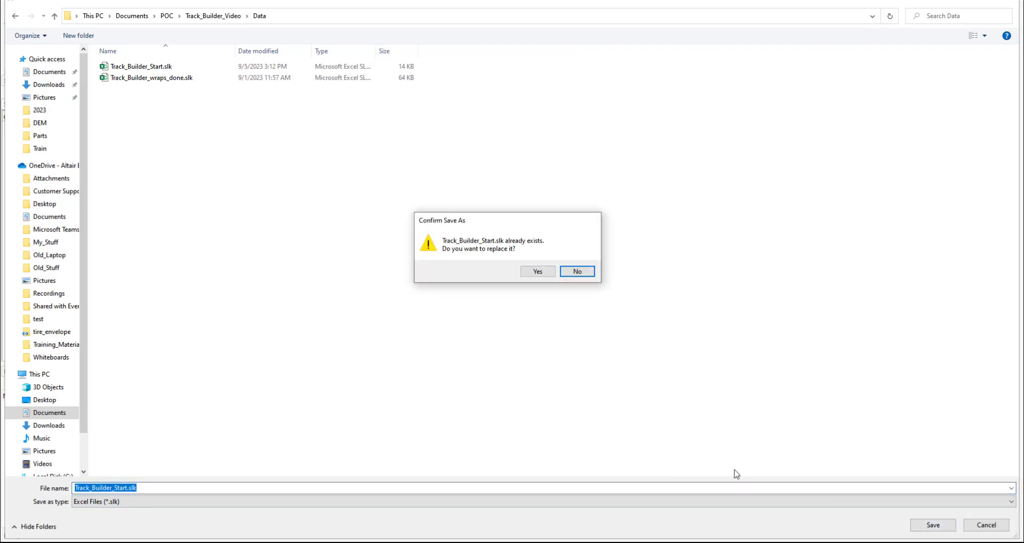
{"action": "left_click", "coordinate": [533, 272]}
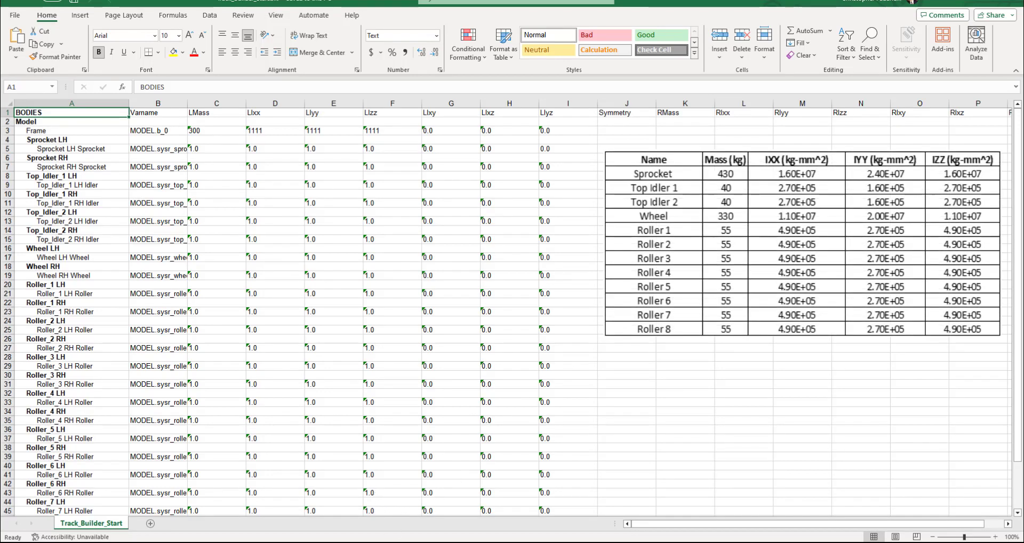
- In Excel, paste the mass and IXX, IYY, IZZ inertia values of the sprocket, idler, wheel and roller bodies starting at cell C5
{"action": "key", "text": "ctrl+c"}
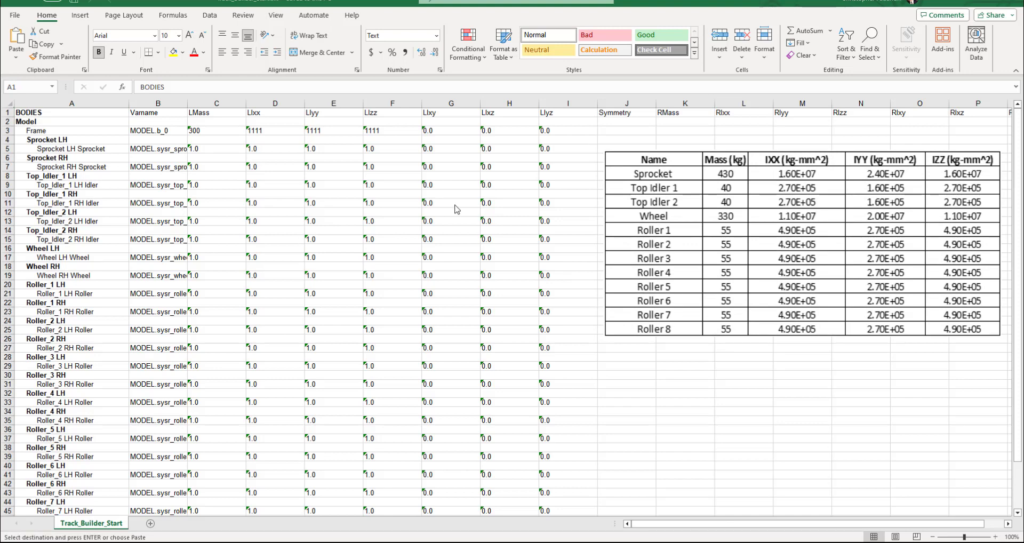
{"action": "left_click", "coordinate": [197, 148]}
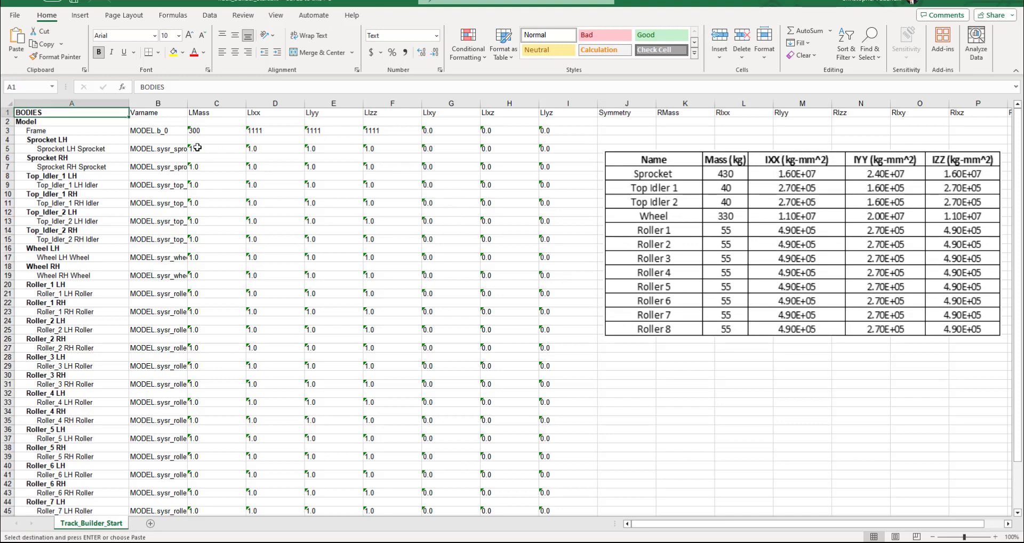
{"action": "left_click", "coordinate": [197, 148]}
{"action": "key", "text": "ctrl+v"}
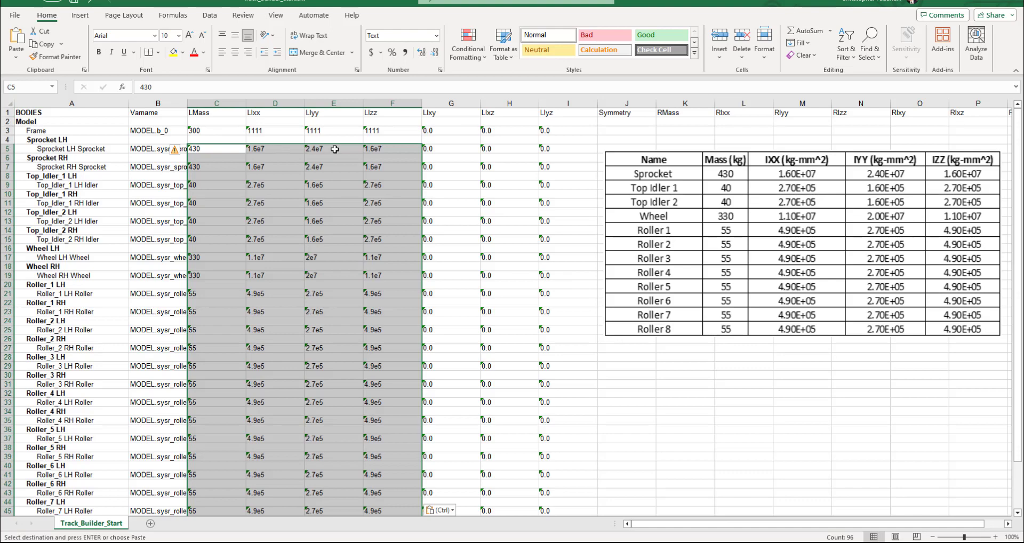
{"action": "scroll", "coordinate": [352, 181], "scroll_direction": "down", "scroll_amount": 5}
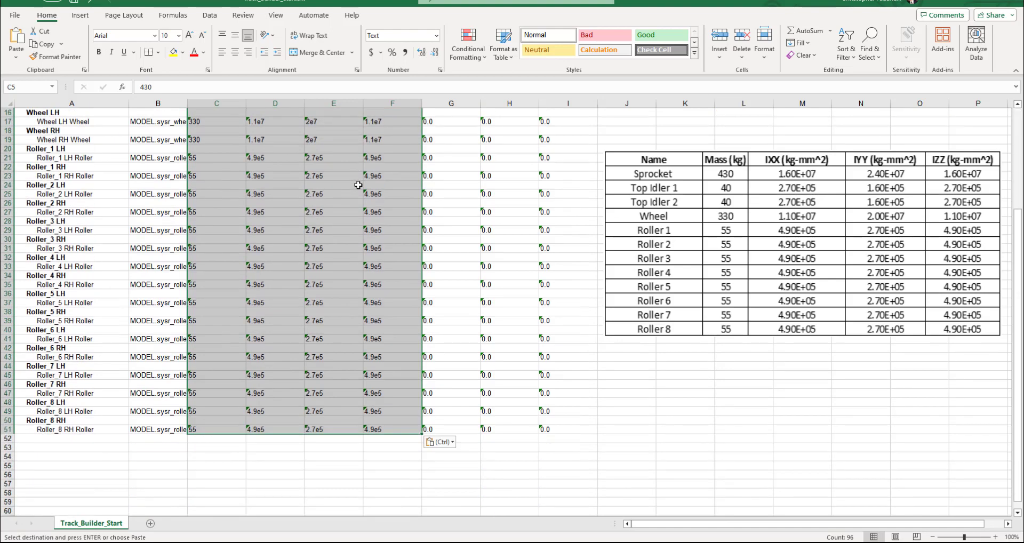
- Save the edited sheet as Track_Builder_Start_Edit in SYLK (*.slk) format in the Data folder
{"action": "left_click", "coordinate": [13, 20]}
{"action": "left_click", "coordinate": [54, 180]}
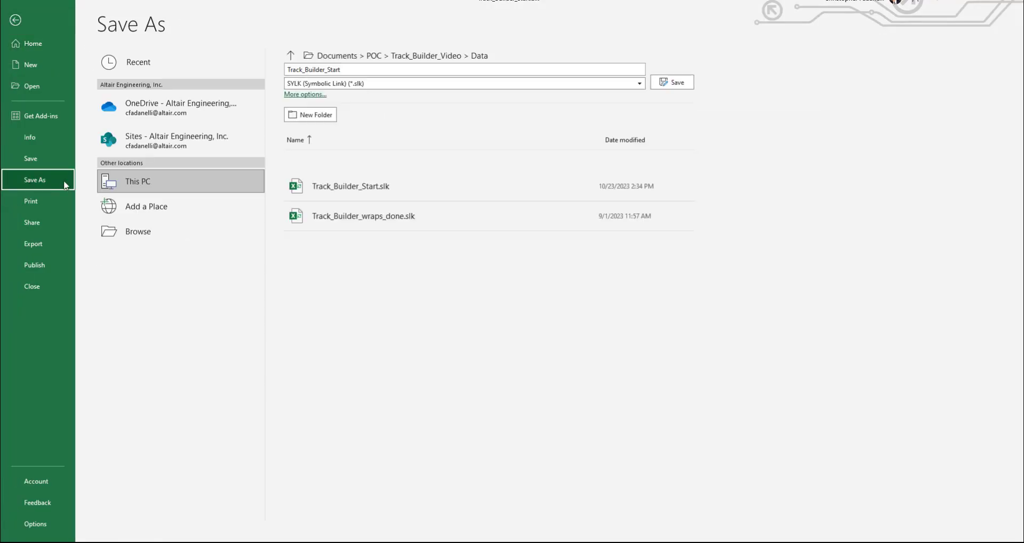
{"action": "left_click", "coordinate": [364, 71]}
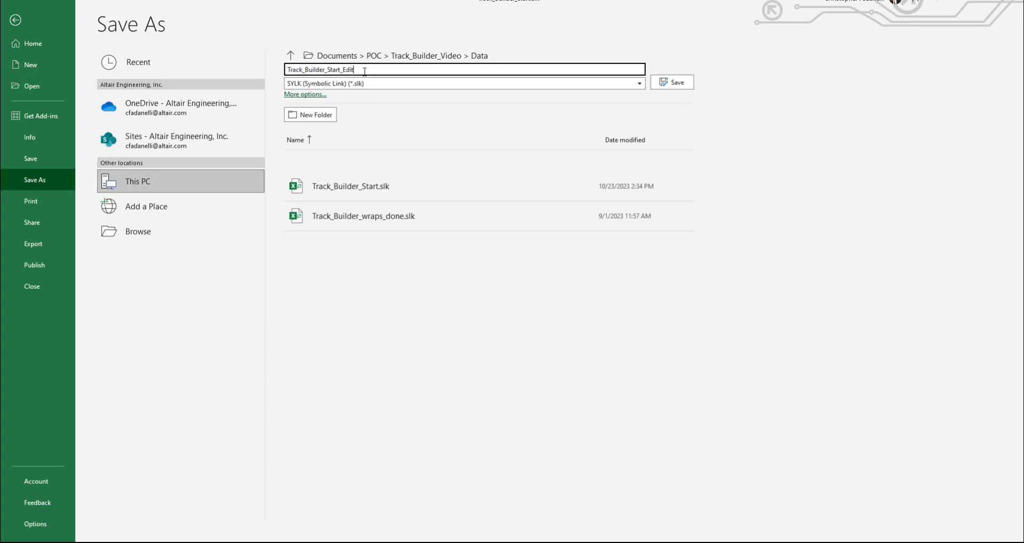
{"action": "type", "text": "_Edit"}
{"action": "key", "text": "Return"}
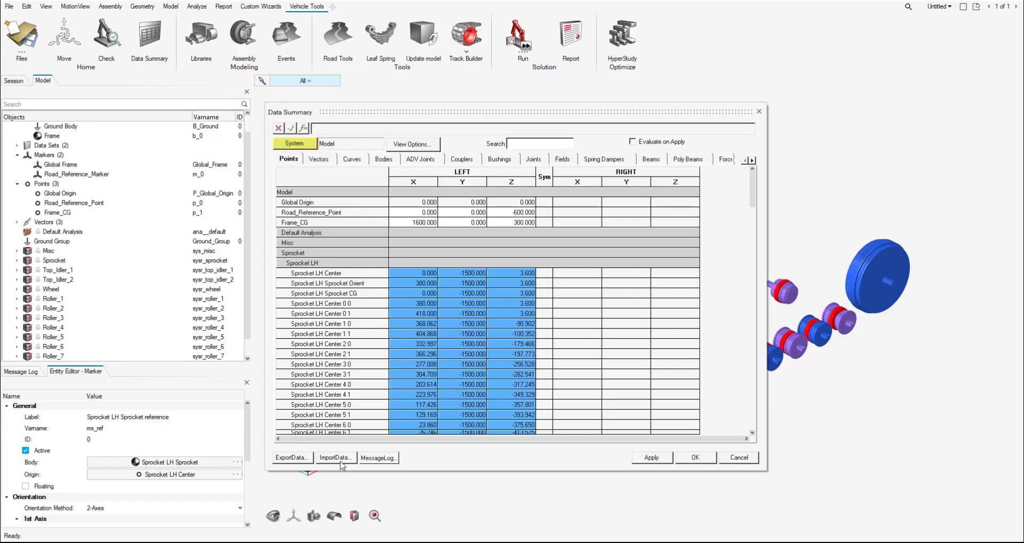
- In MotionView, import Track_Builder_Start_Edit.slk into the Data Summary, check the Bodies mass and inertia values, and accept them
{"action": "left_click", "coordinate": [335, 457]}
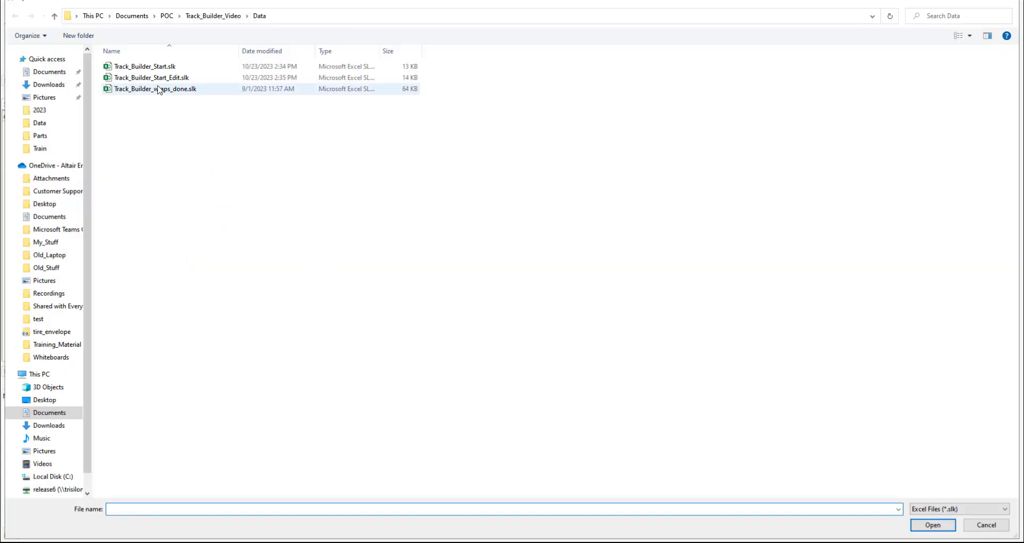
{"action": "double_click", "coordinate": [158, 89]}
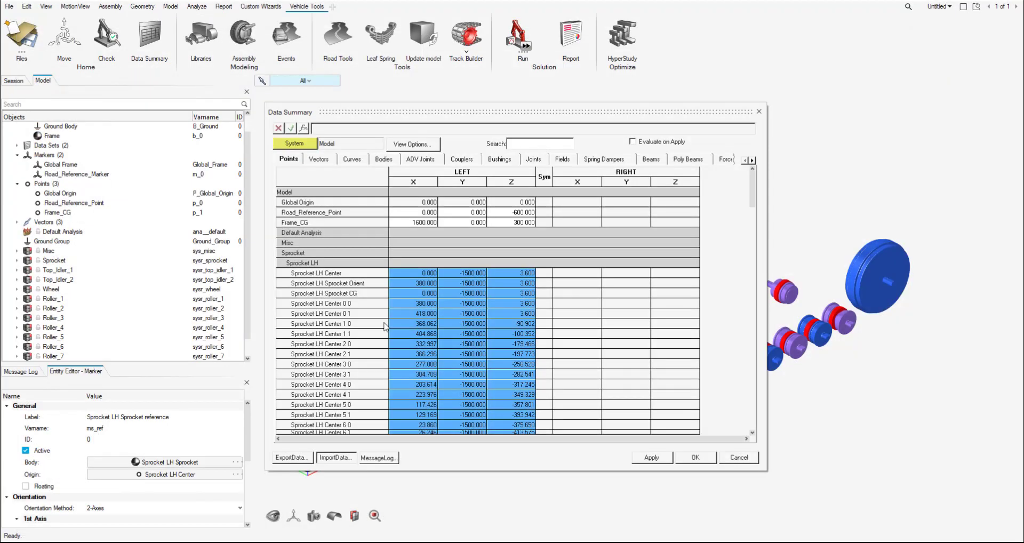
{"action": "left_click", "coordinate": [379, 160]}
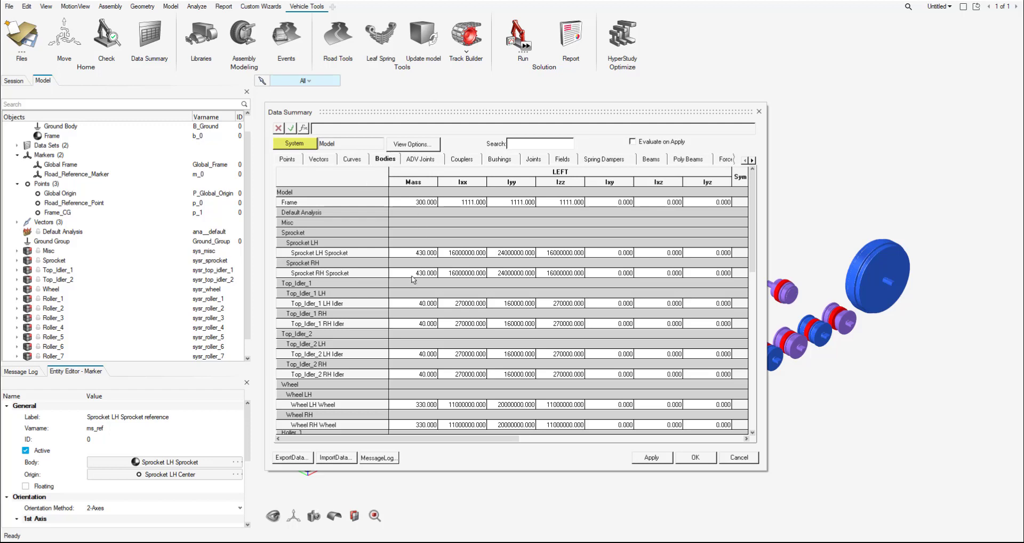
{"action": "scroll", "coordinate": [409, 291], "scroll_direction": "down", "scroll_amount": 5}
{"action": "scroll", "coordinate": [409, 292], "scroll_direction": "down", "scroll_amount": 5}
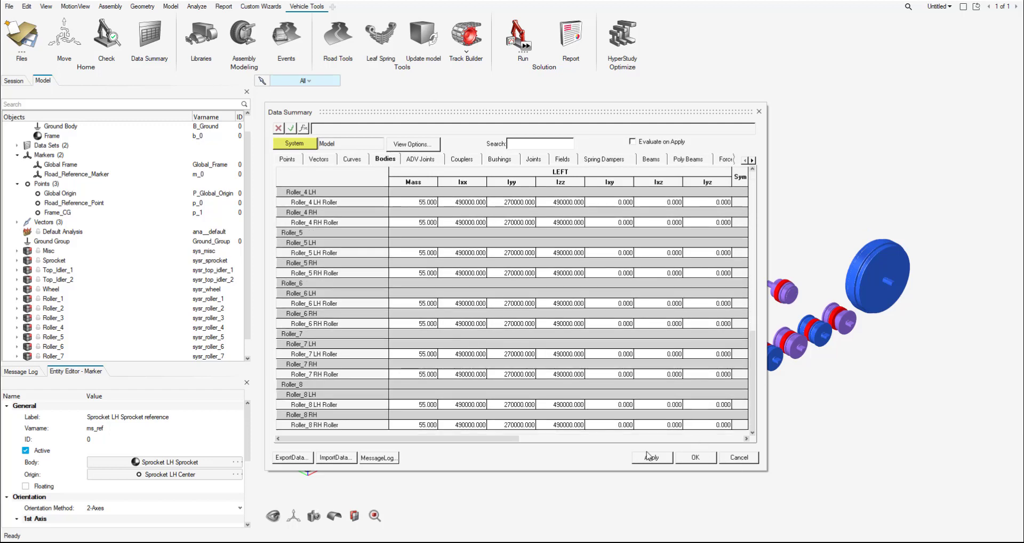
{"action": "left_click", "coordinate": [694, 458]}
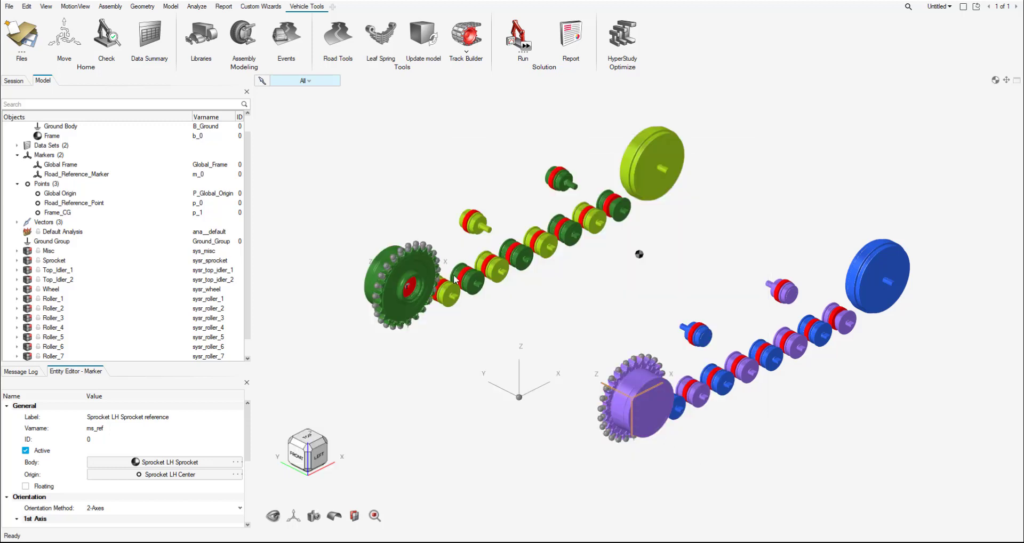
- Save the model as an .mdl file in the Track_Builder_Video folder, with a name starting Track_Builder_Rolling_Systems_In
{"action": "left_click", "coordinate": [9, 7]}
{"action": "mouse_move", "coordinate": [43, 164]}
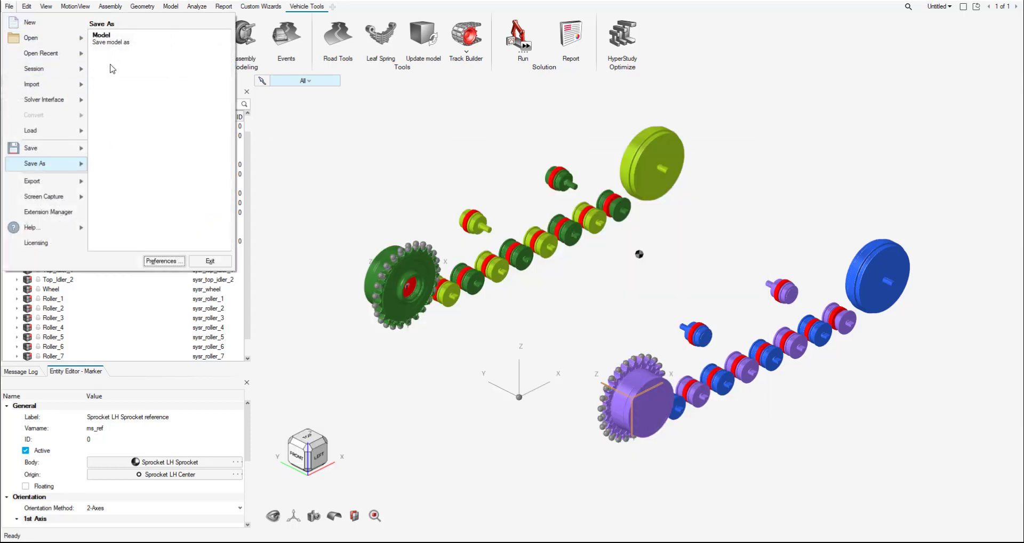
{"action": "left_click", "coordinate": [107, 38]}
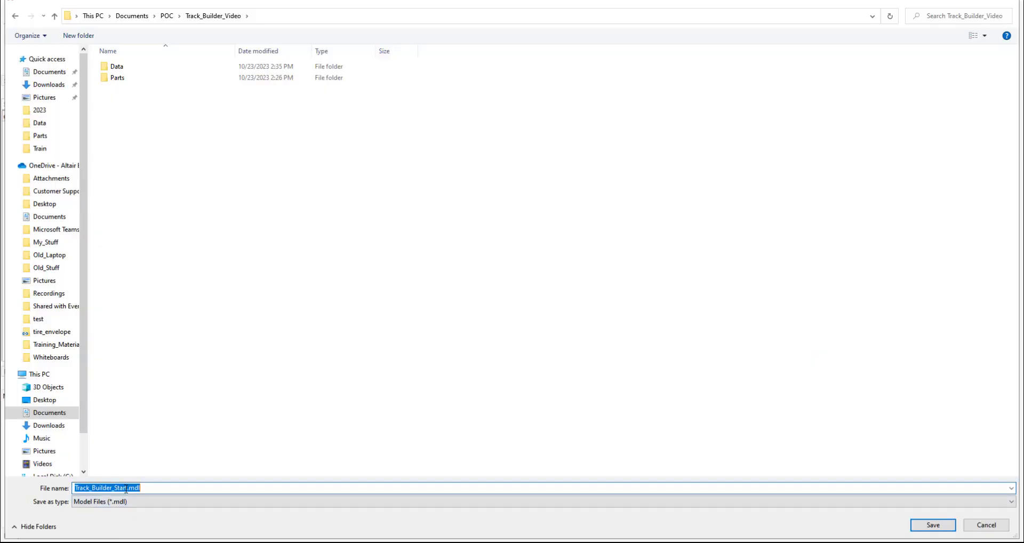
{"action": "left_click", "coordinate": [126, 488]}
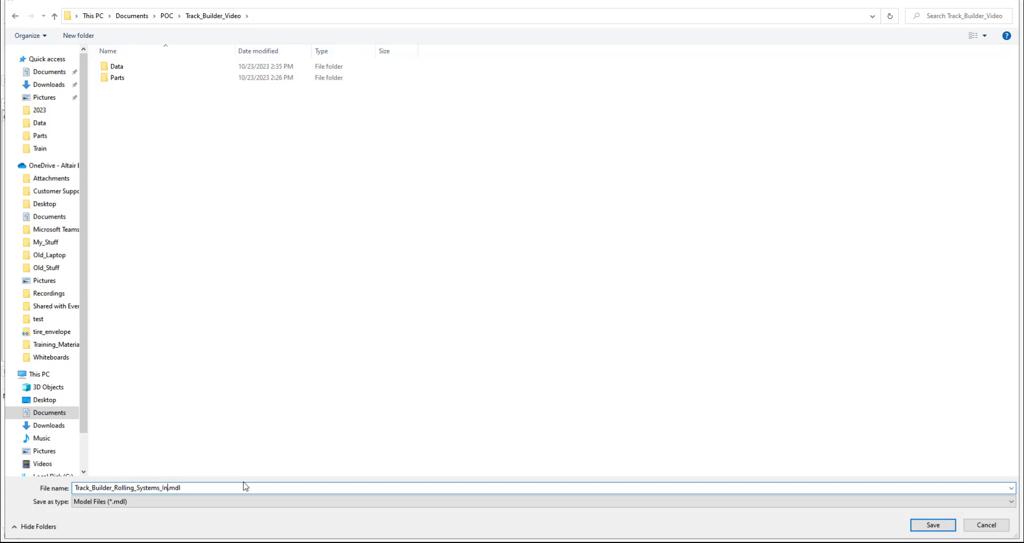
{"action": "key", "text": "Return"}
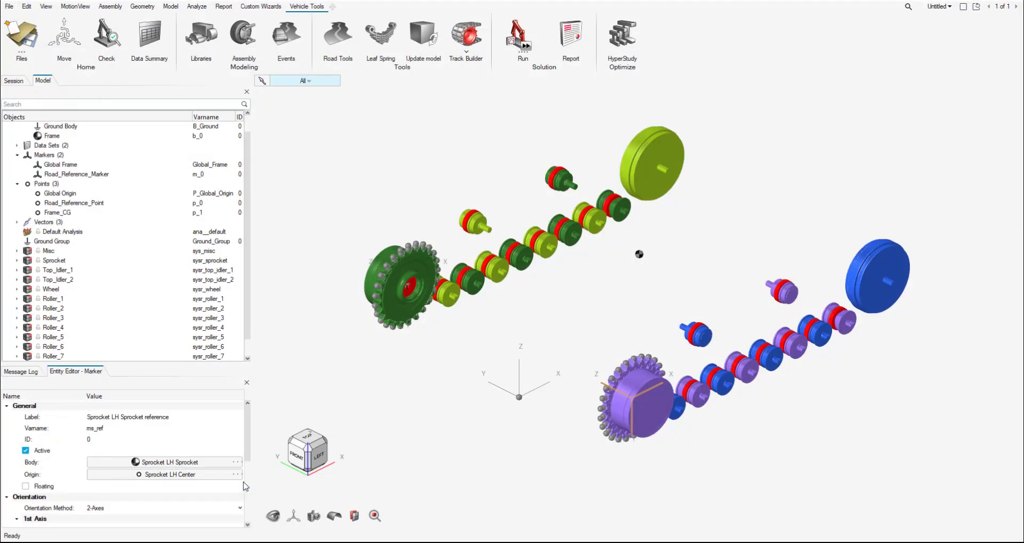